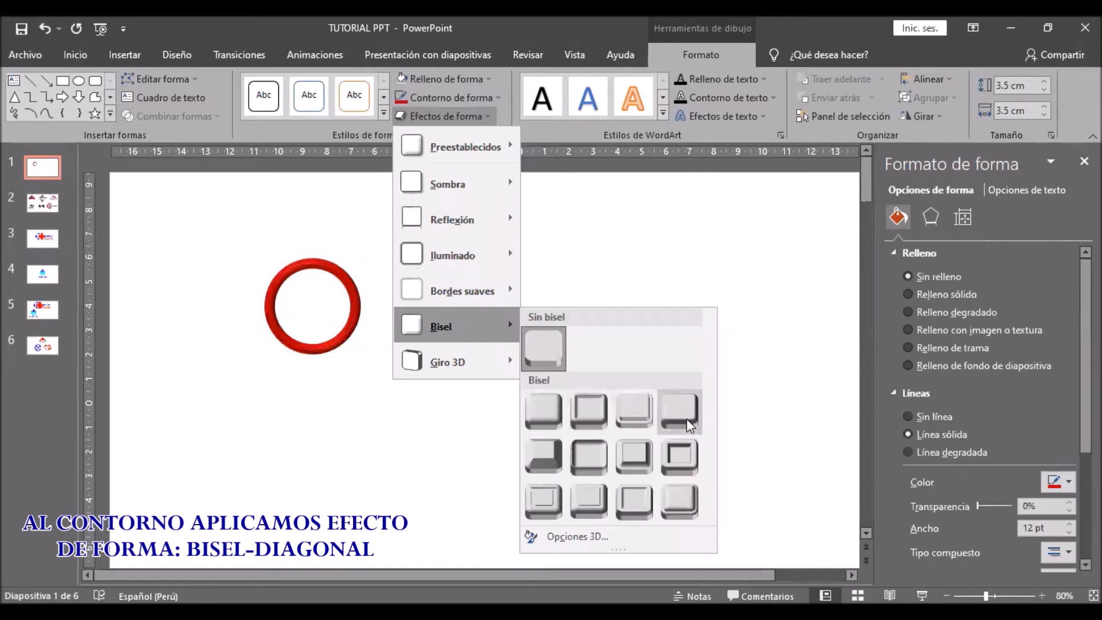
- Apply the diagonal bevel effect to the red ring and move it toward the middle of the slide
left_click(686, 420)
left_click(339, 322)
left_click_drag(360, 316, 538, 309)
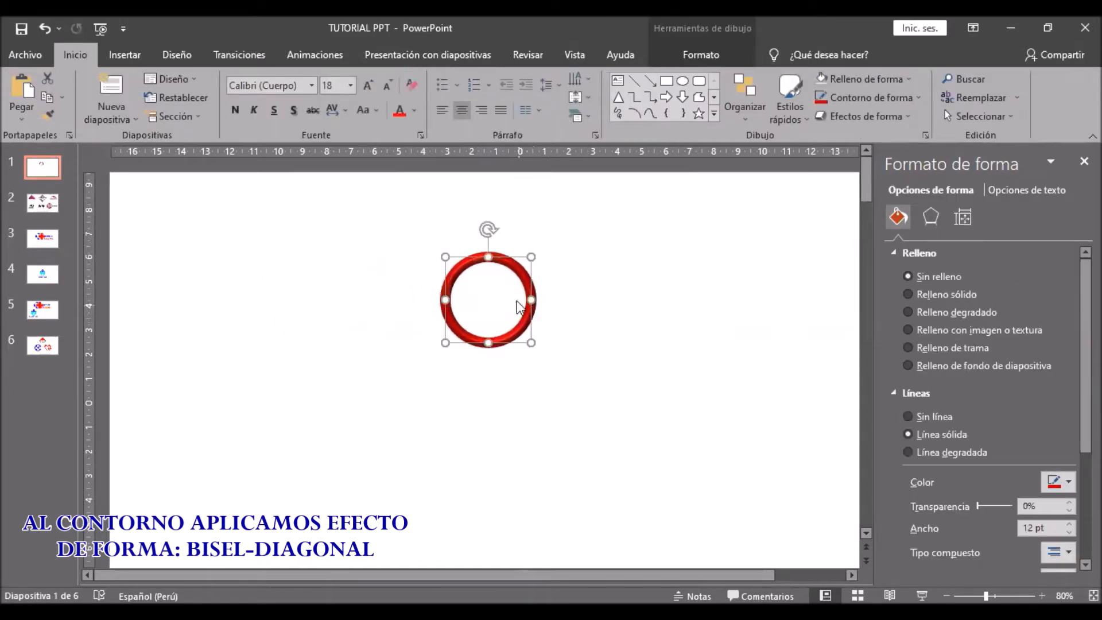
- Duplicate the red ring, set the copy to 5 cm by 5 cm, and centre it around the original ring
left_click_drag(525, 301, 642, 334)
left_click(697, 53)
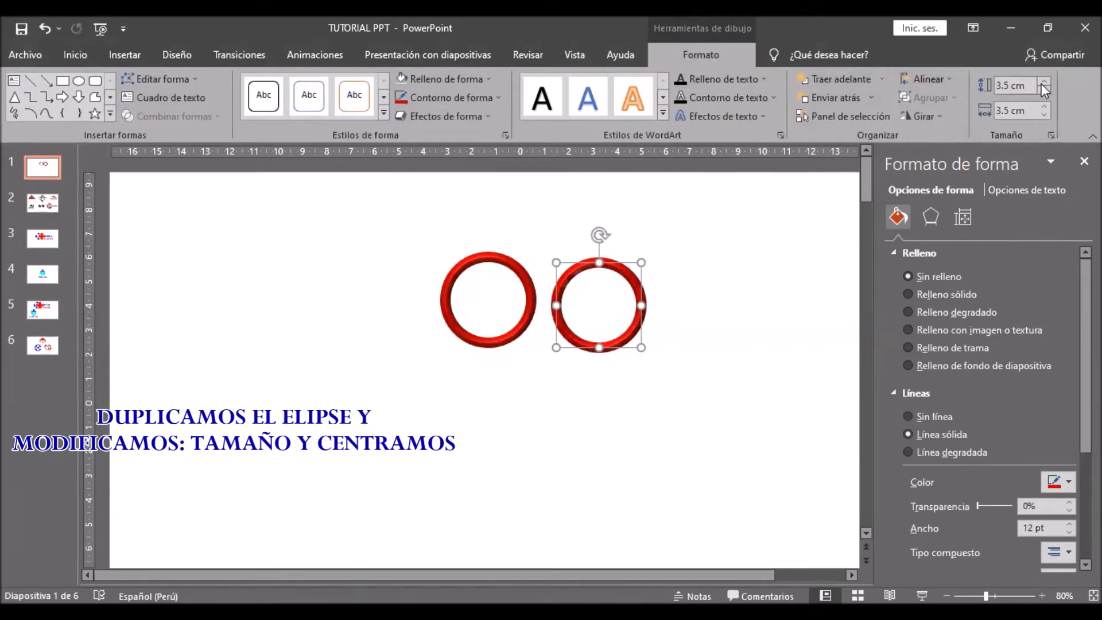
left_click_drag(1043, 81, 1042, 103)
left_click_drag(586, 374, 457, 349)
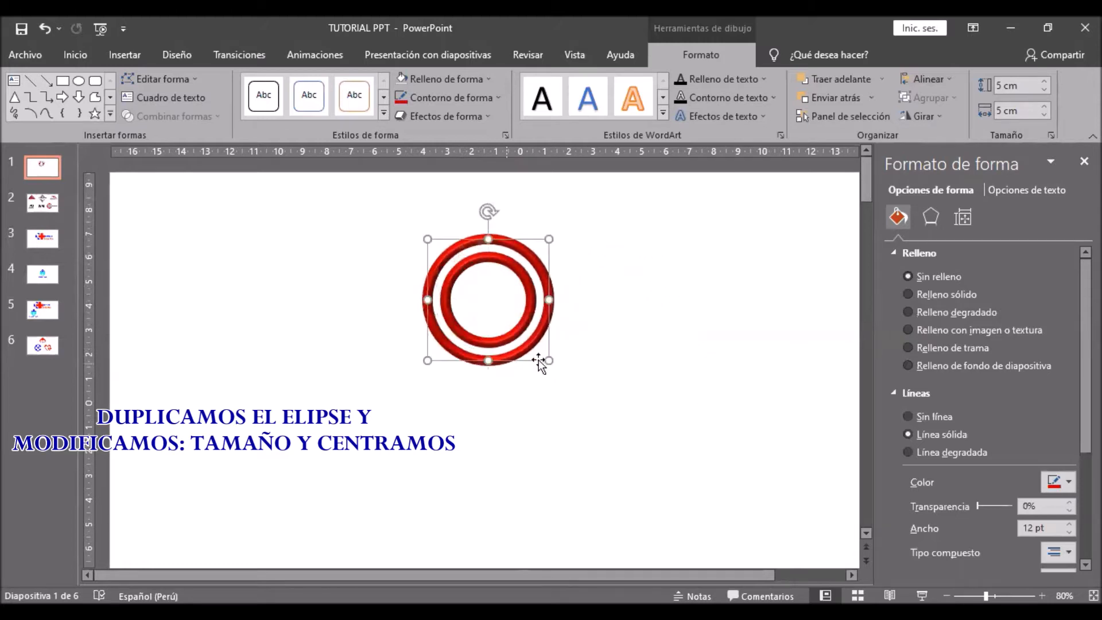
left_click(622, 338)
- Insert a triangle beside the rings and rotate it 90° to the left so it points at them
left_click(122, 55)
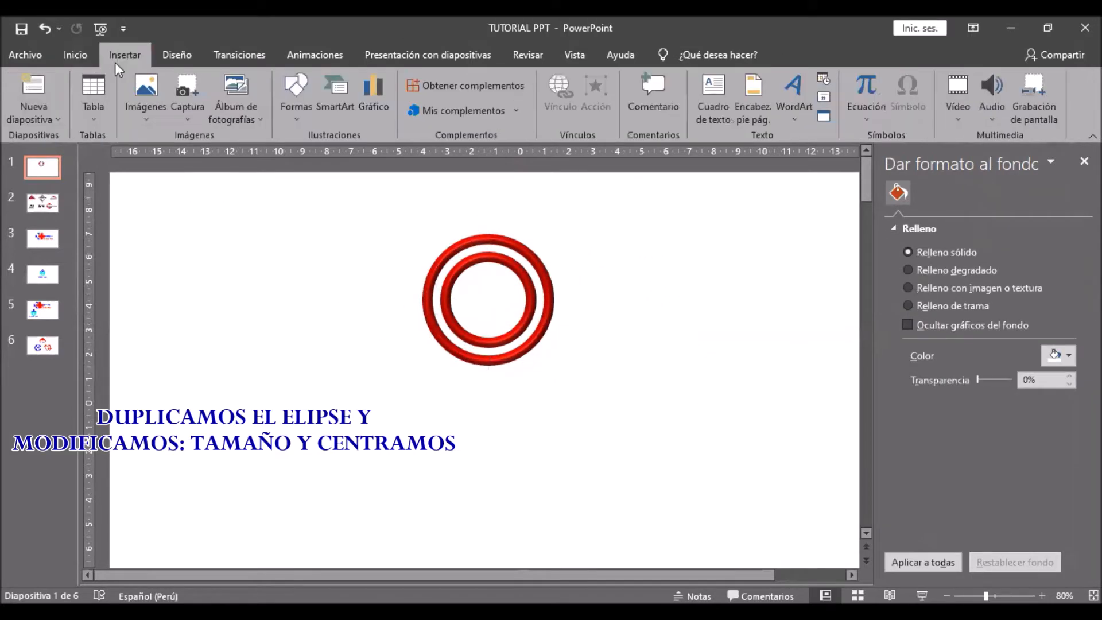
left_click(296, 97)
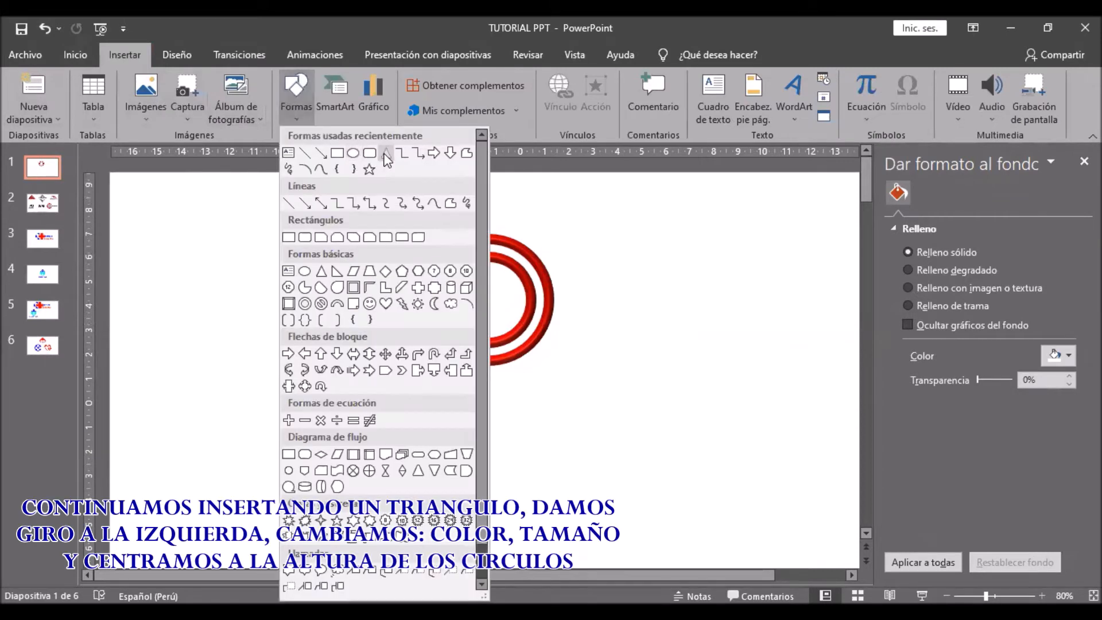
left_click(386, 153)
left_click(601, 294)
left_click_drag(640, 343, 588, 314)
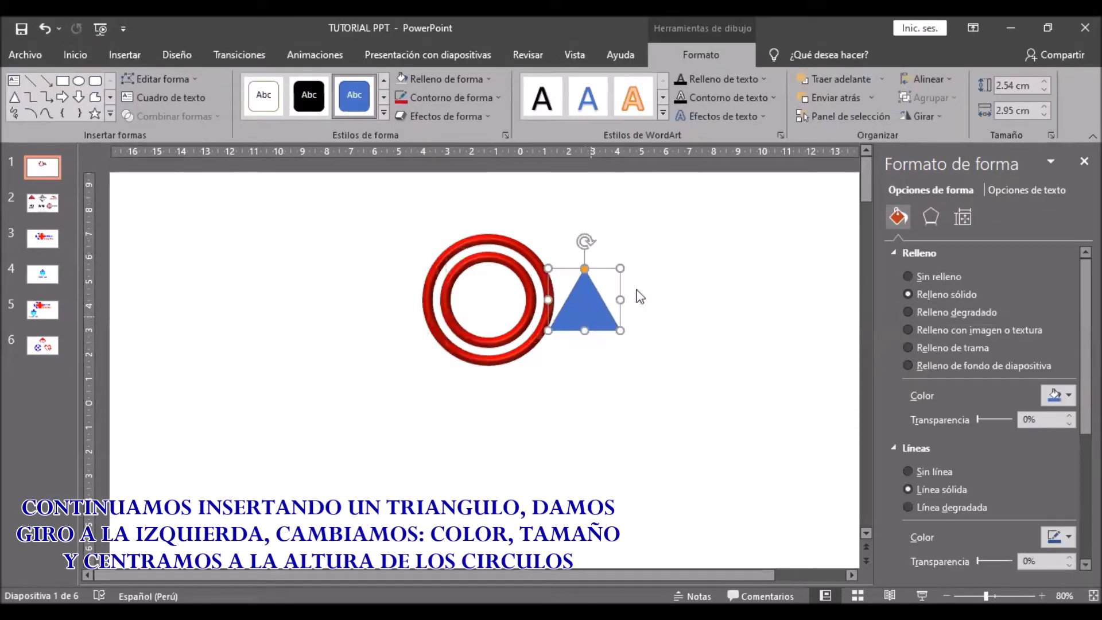
left_click(923, 118)
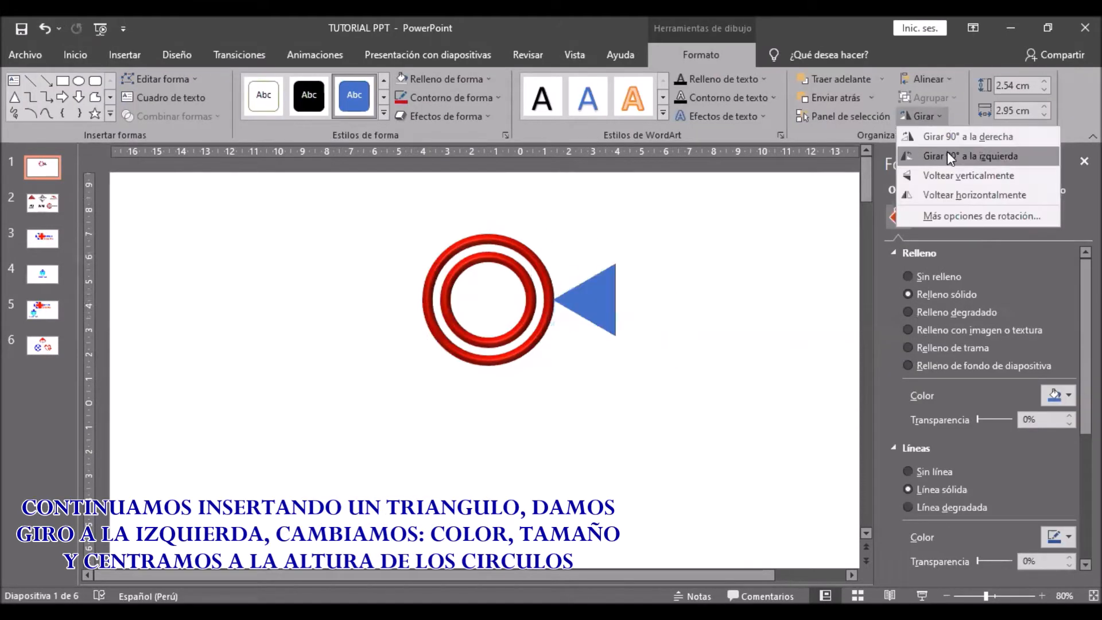
left_click(948, 157)
- Set the triangle to 3 cm high and 4 cm wide and place it over the rings' right side, vertically centred on them
left_click(1046, 82)
left_click(1046, 82)
left_click(1046, 81)
left_click(1046, 82)
left_click(1046, 81)
left_click(1041, 106)
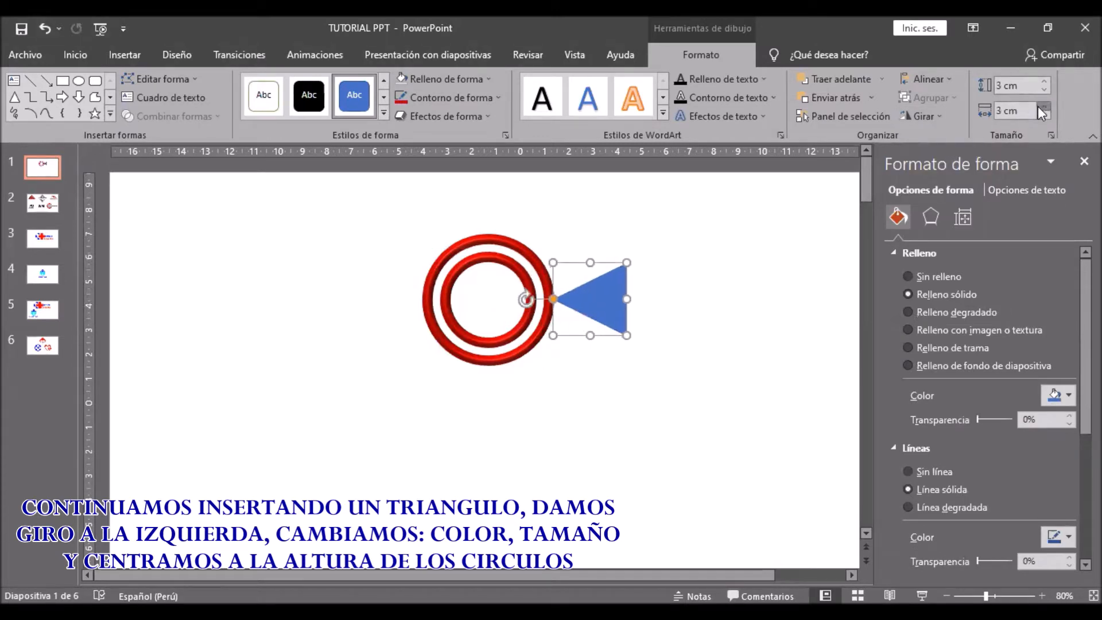
left_click(1040, 107)
left_click(1041, 106)
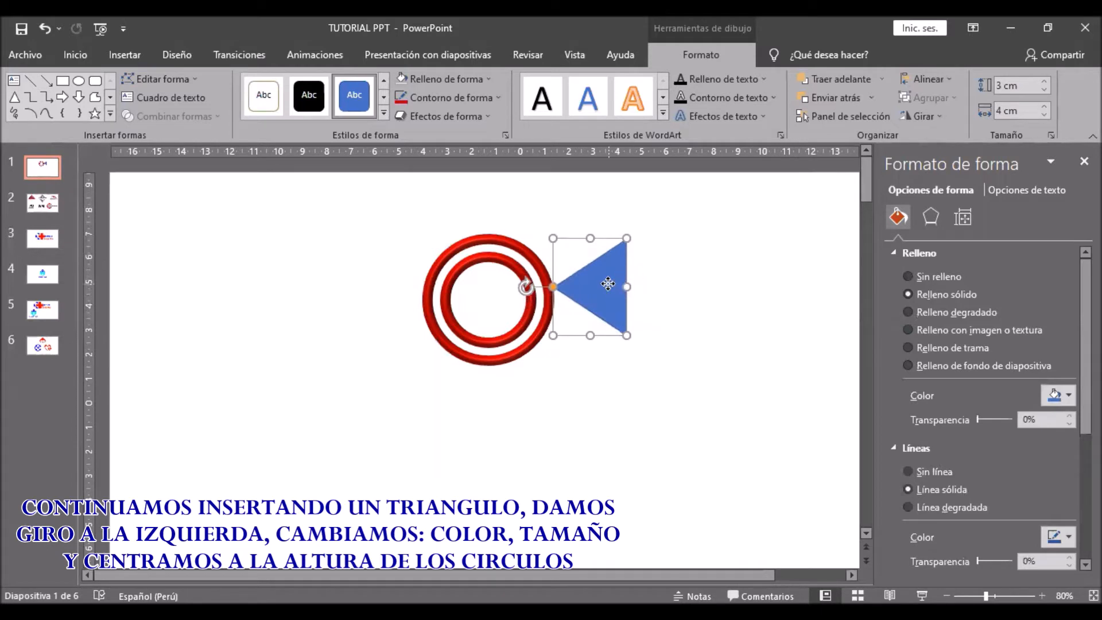
left_click_drag(608, 284, 537, 296)
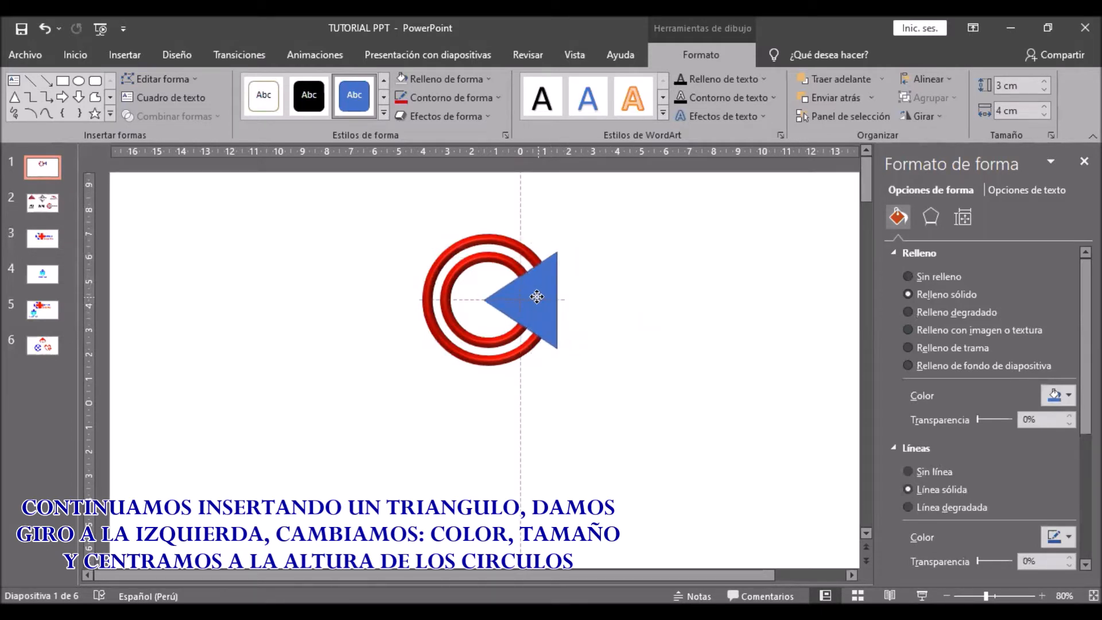
left_click_drag(537, 296, 537, 297)
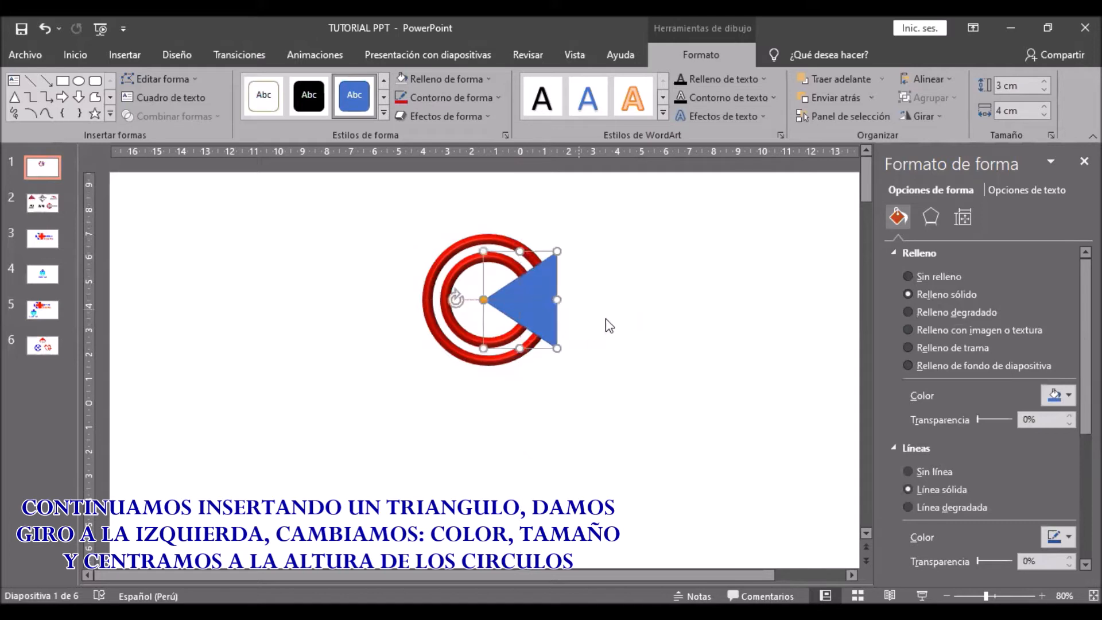
- Give the triangle a white fill and a white outline so the rings form an open C shape
left_click(437, 81)
left_click(400, 116)
left_click(411, 98)
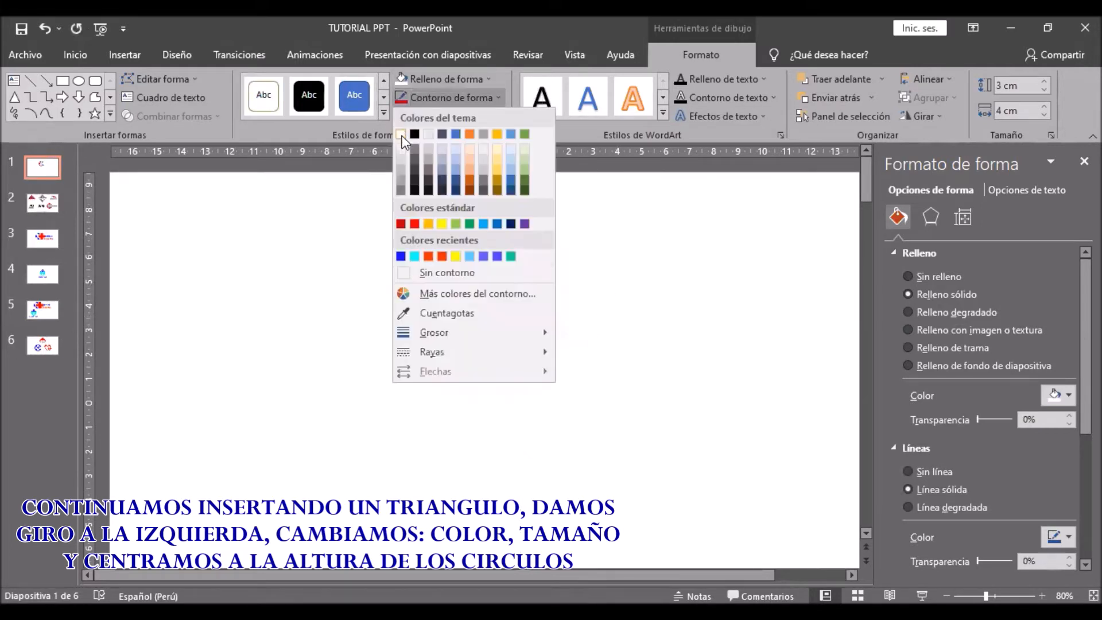
left_click(401, 135)
left_click_drag(534, 300, 535, 304)
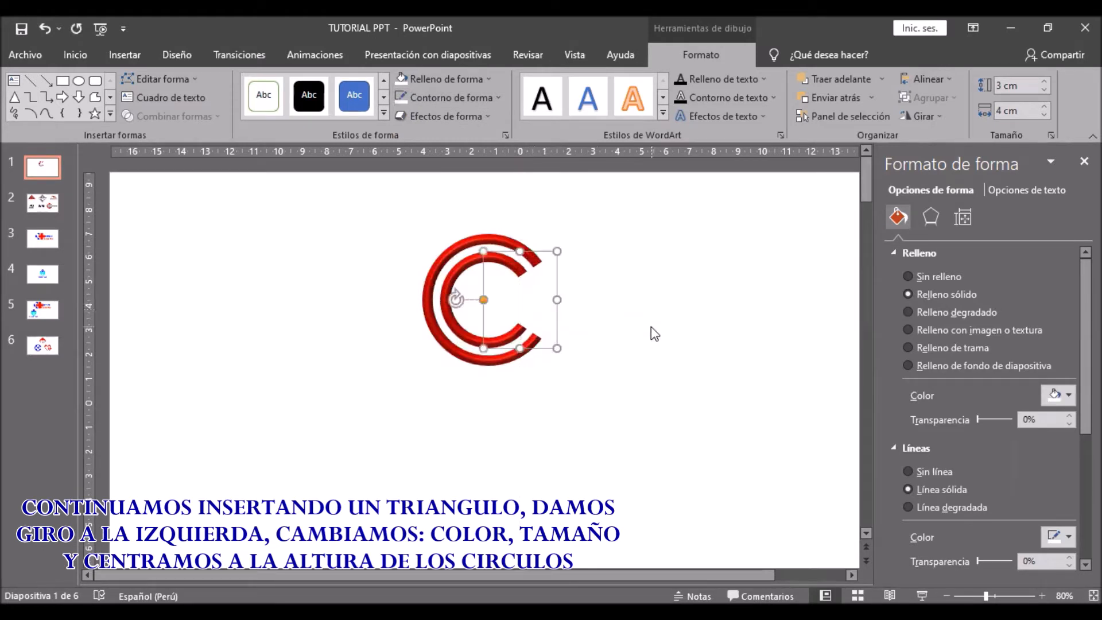
left_click(651, 328)
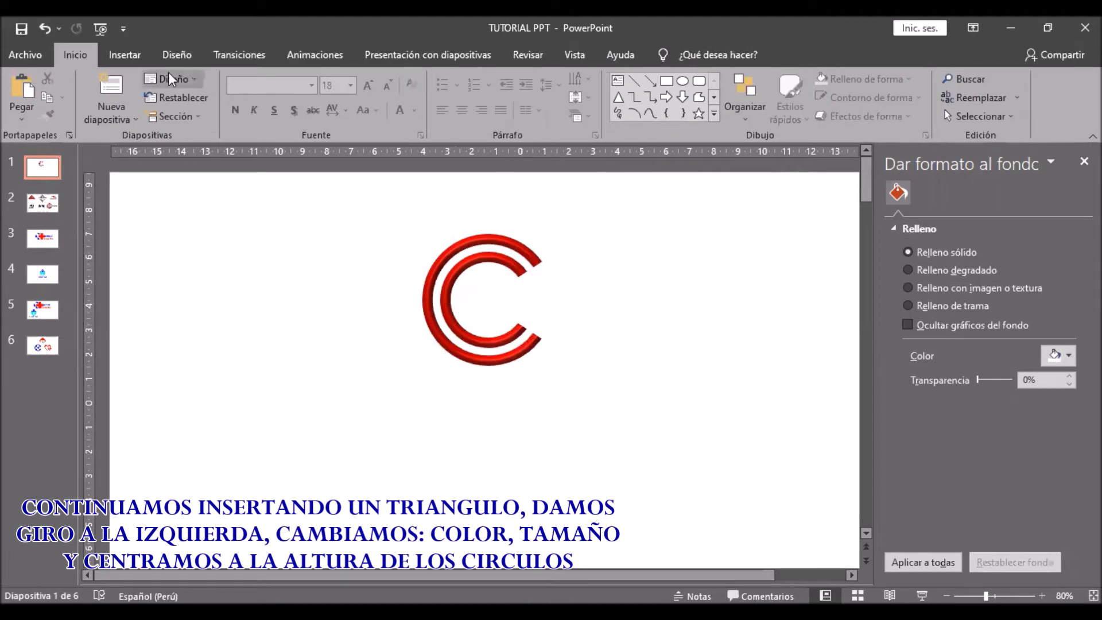
- Insert a text box across the opening of the C rings with the text "CONSORCIO CARRION"
left_click(138, 56)
left_click(294, 115)
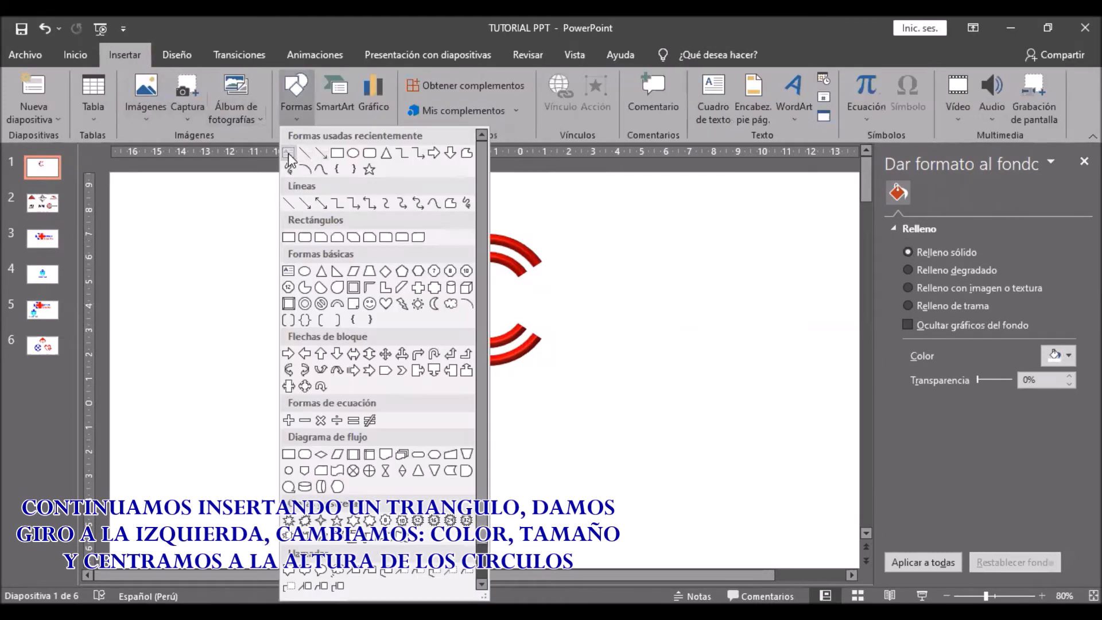
left_click(288, 153)
left_click_drag(469, 289, 694, 327)
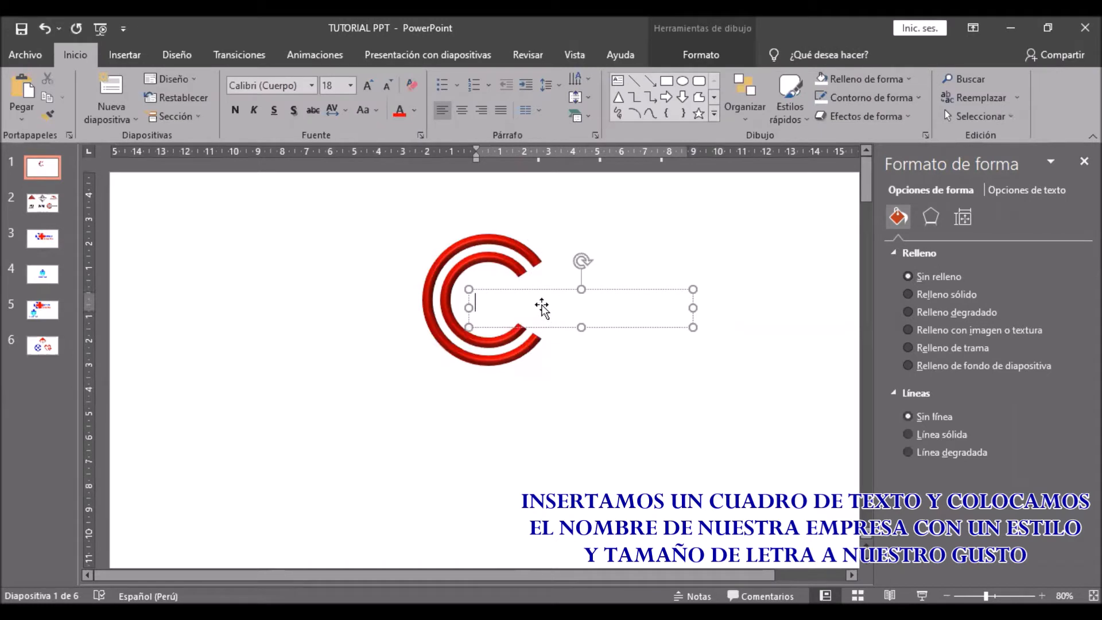
type("CONSORCIO CARRION")
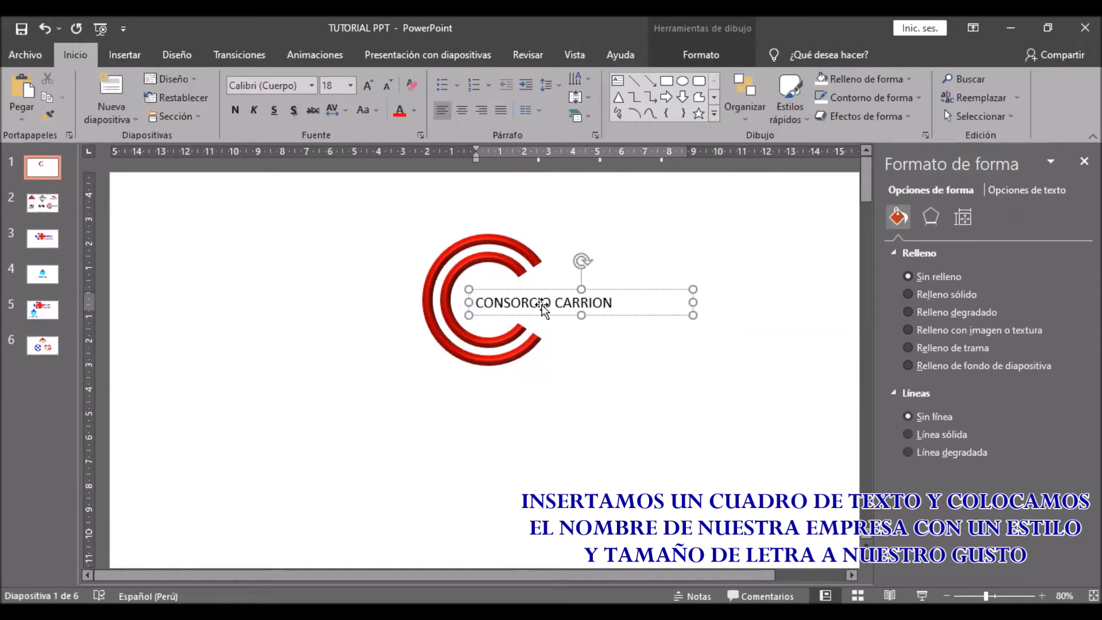
- Format the company name text in Impact at size 32
left_click_drag(612, 301, 500, 308)
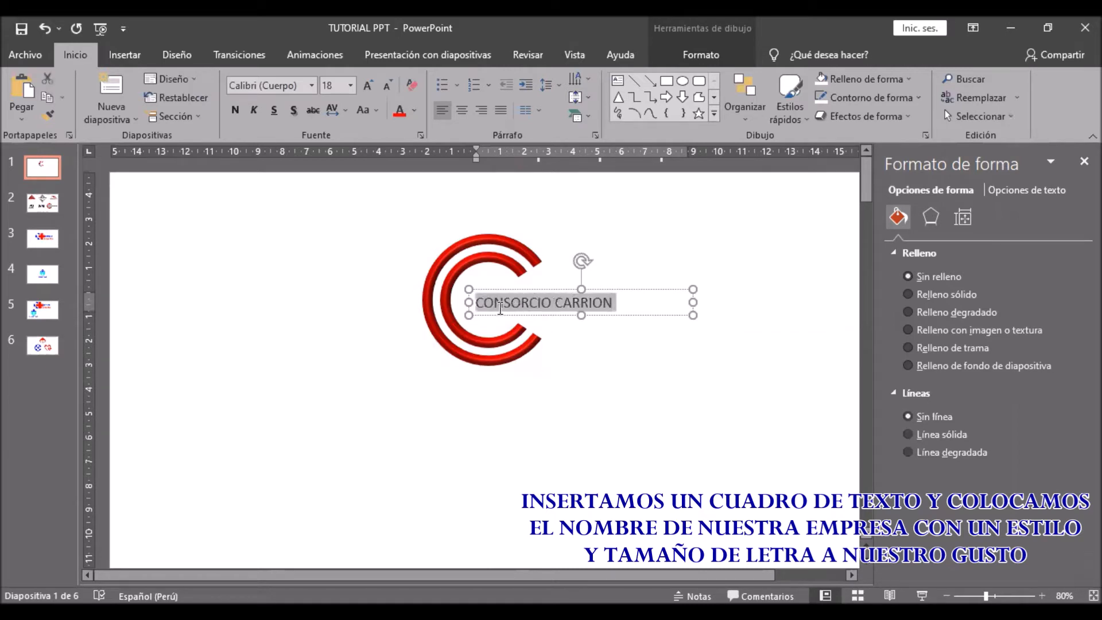
left_click(310, 85)
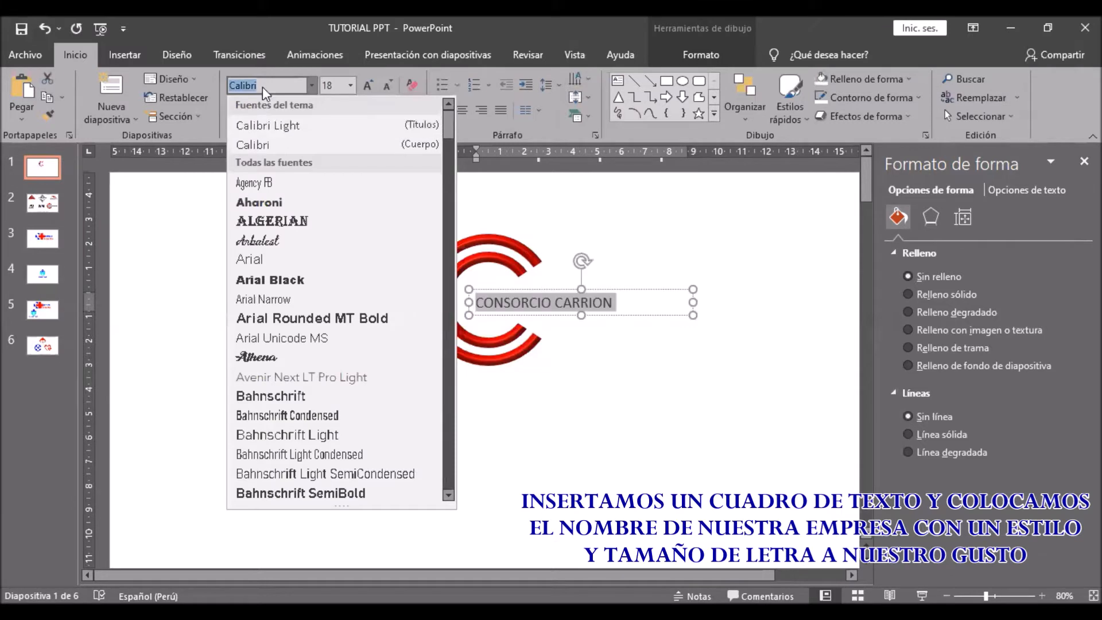
type("Impact")
key("Return")
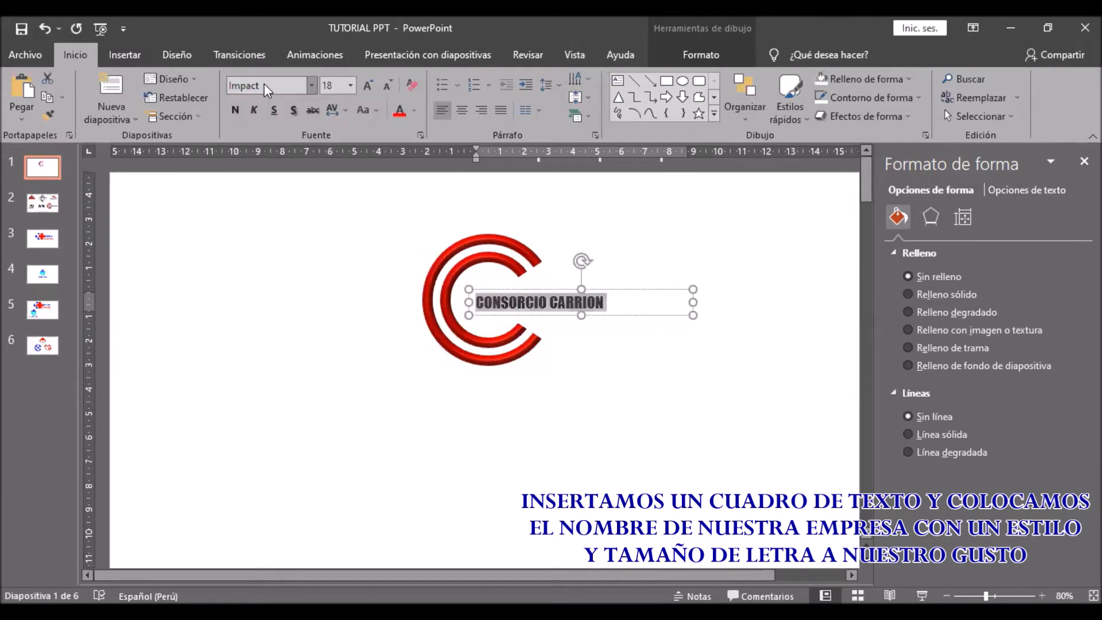
left_click(339, 86)
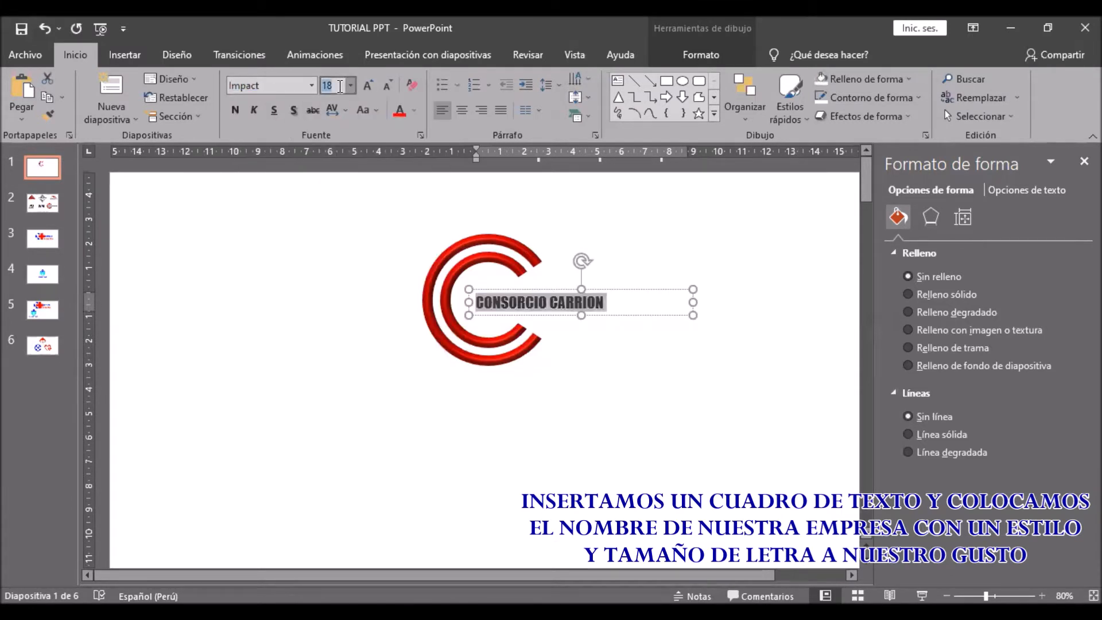
type("32")
key("Return")
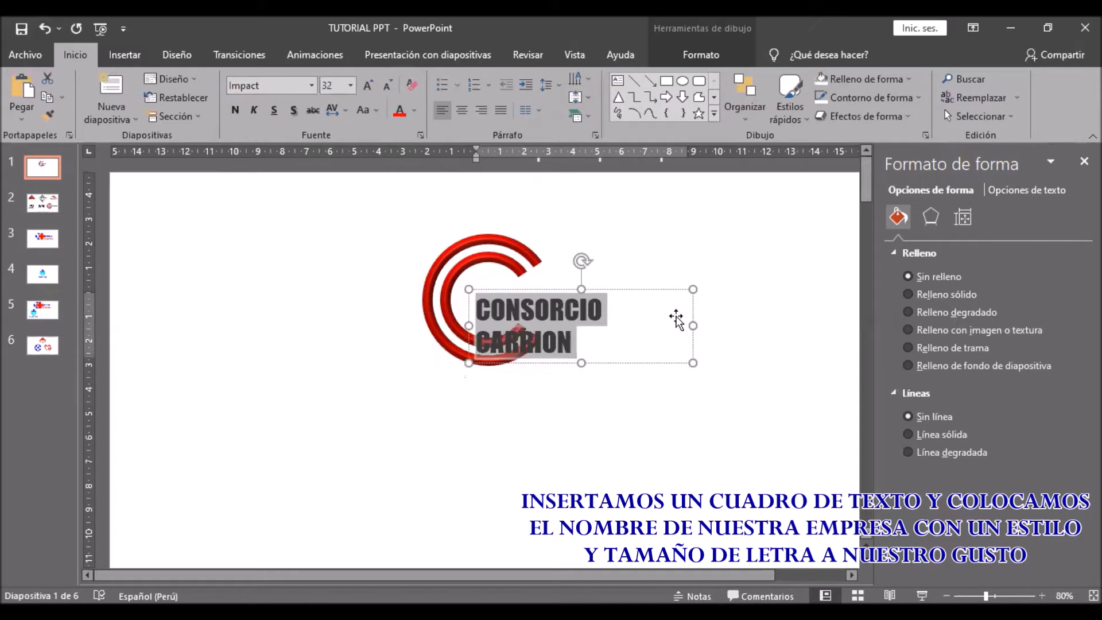
- Widen the text box so the company name fits on one line and centre it vertically in the C's opening
left_click_drag(695, 326, 735, 320)
left_click_drag(591, 329, 580, 319)
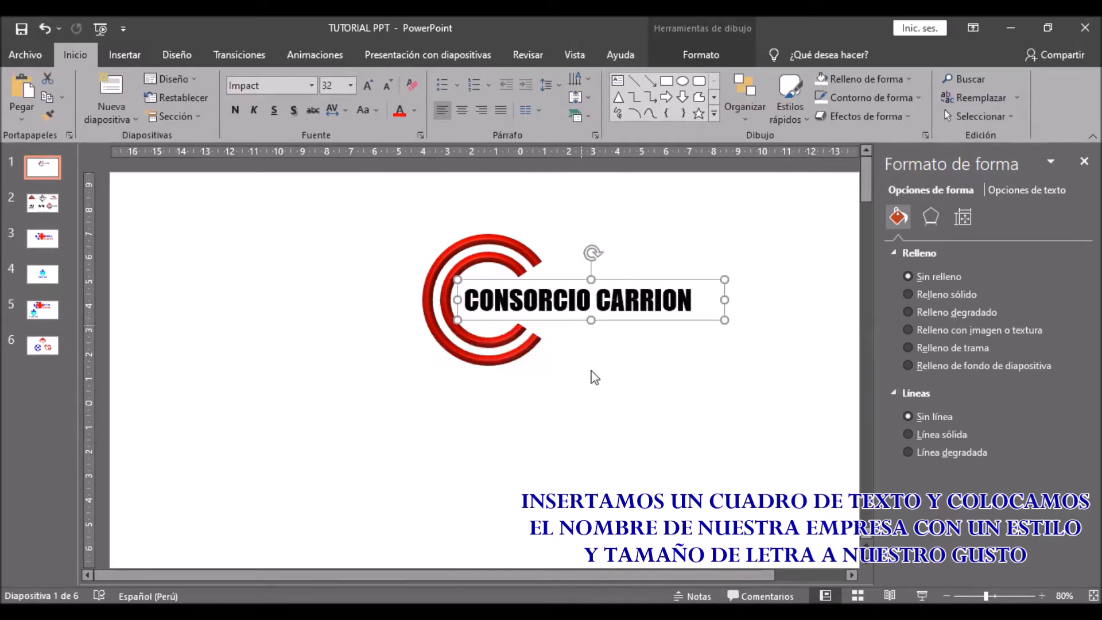
left_click(593, 363)
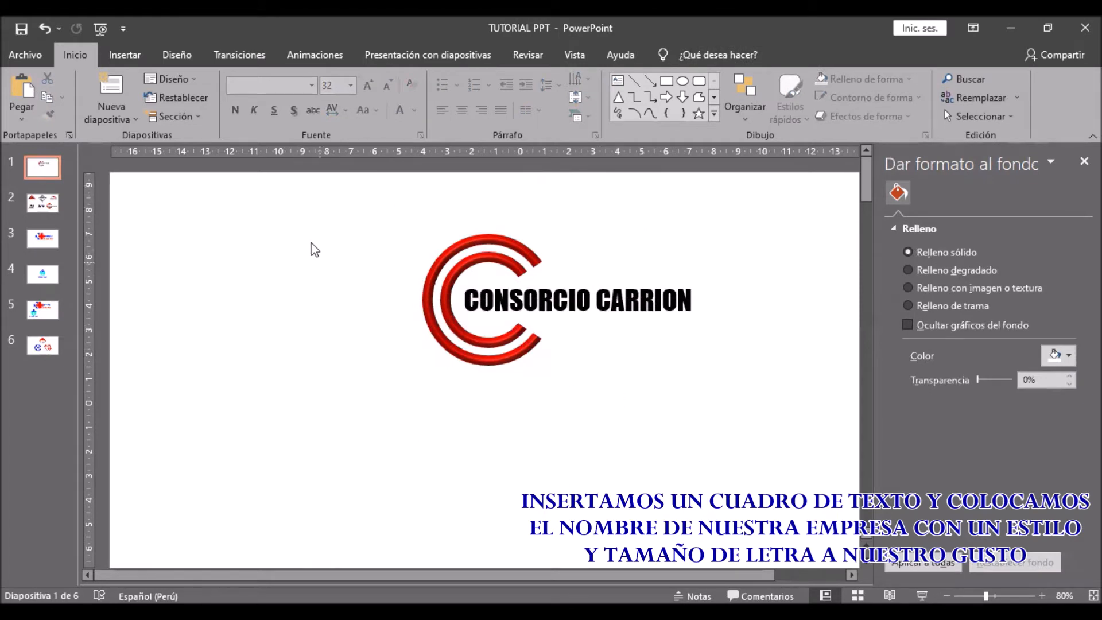
- Group all the rings, the triangle and the text into one logo and move it up and to the left
left_click_drag(349, 195, 772, 416)
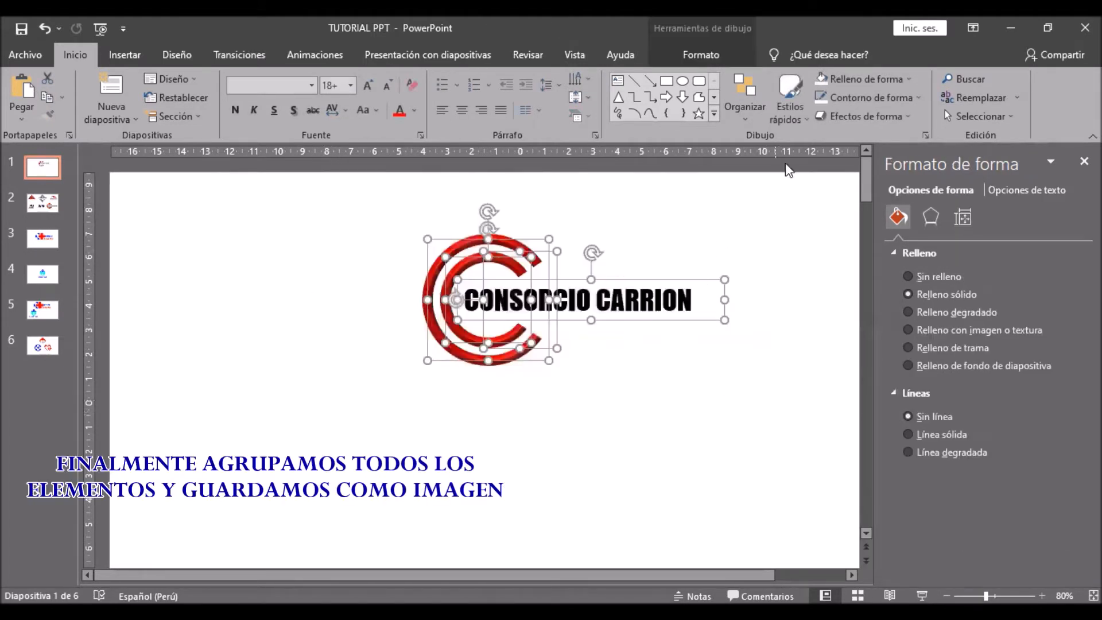
left_click(707, 55)
left_click(922, 99)
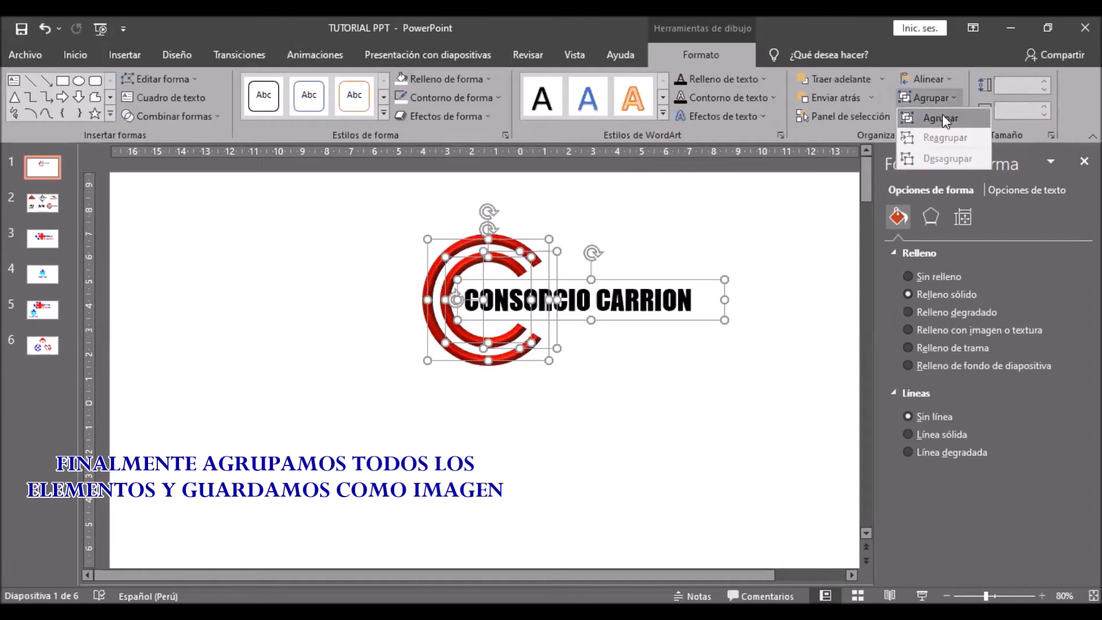
left_click(946, 122)
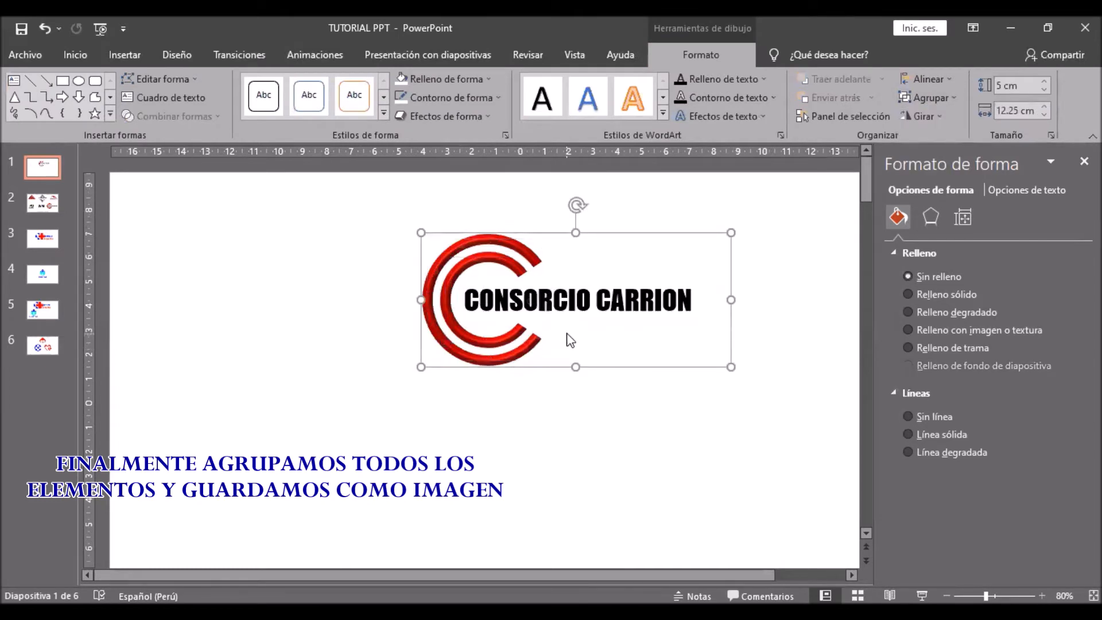
left_click_drag(528, 367, 418, 345)
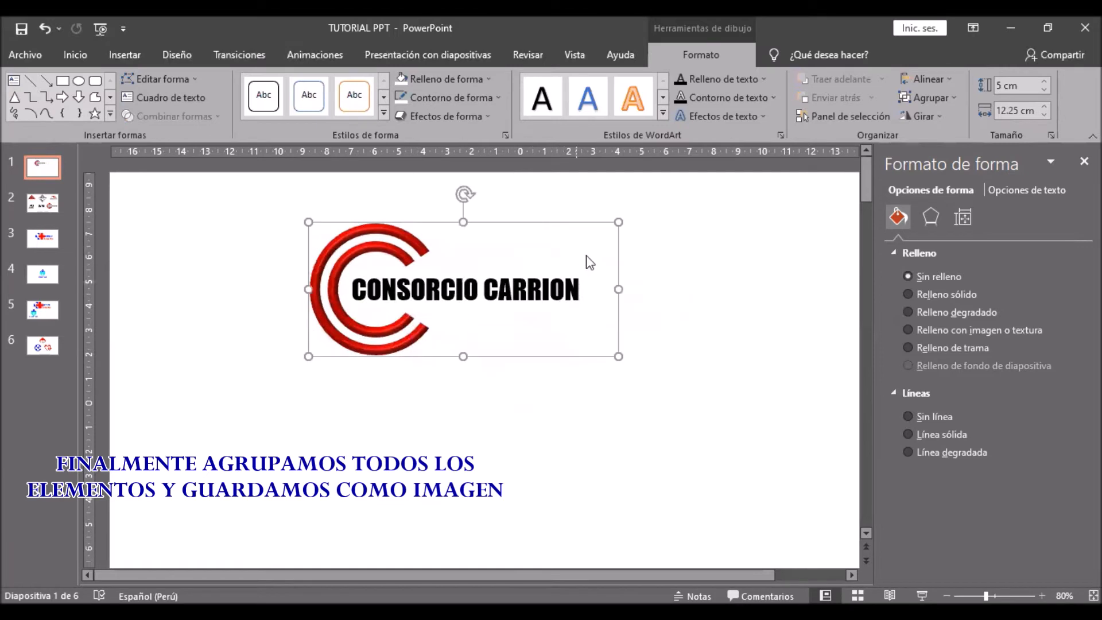
right_click(602, 266)
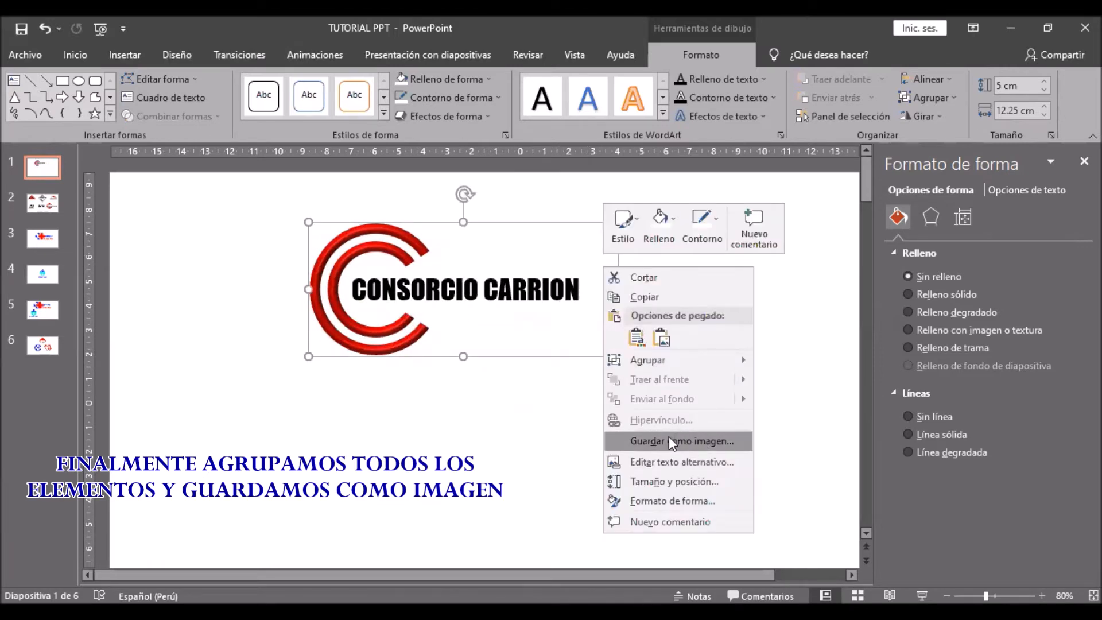
key("Escape")
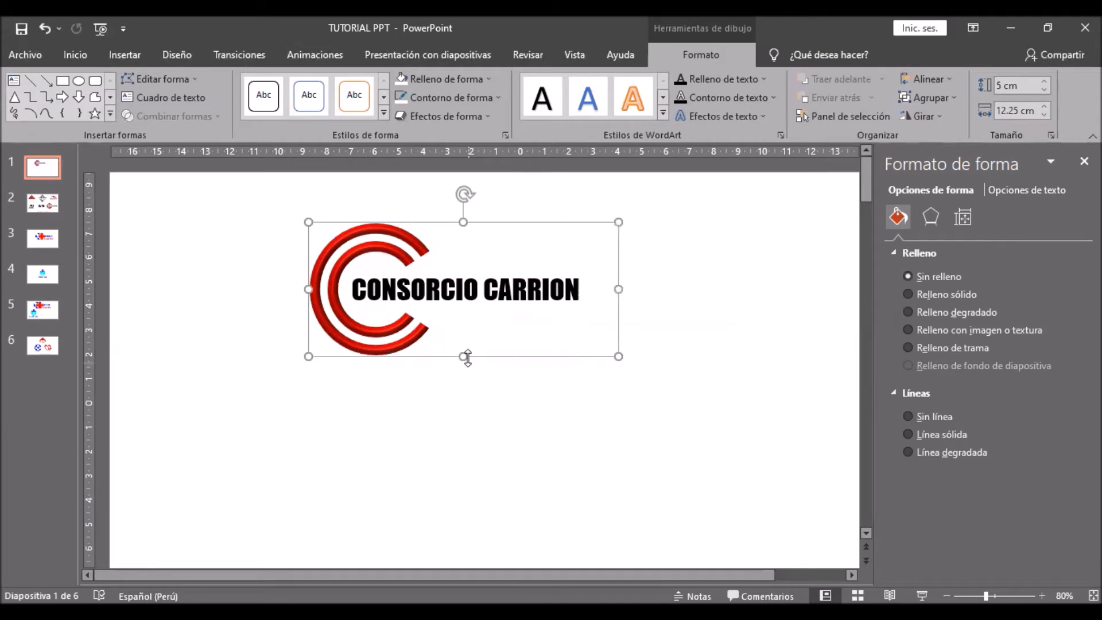
right_click(25, 157)
key("Escape")
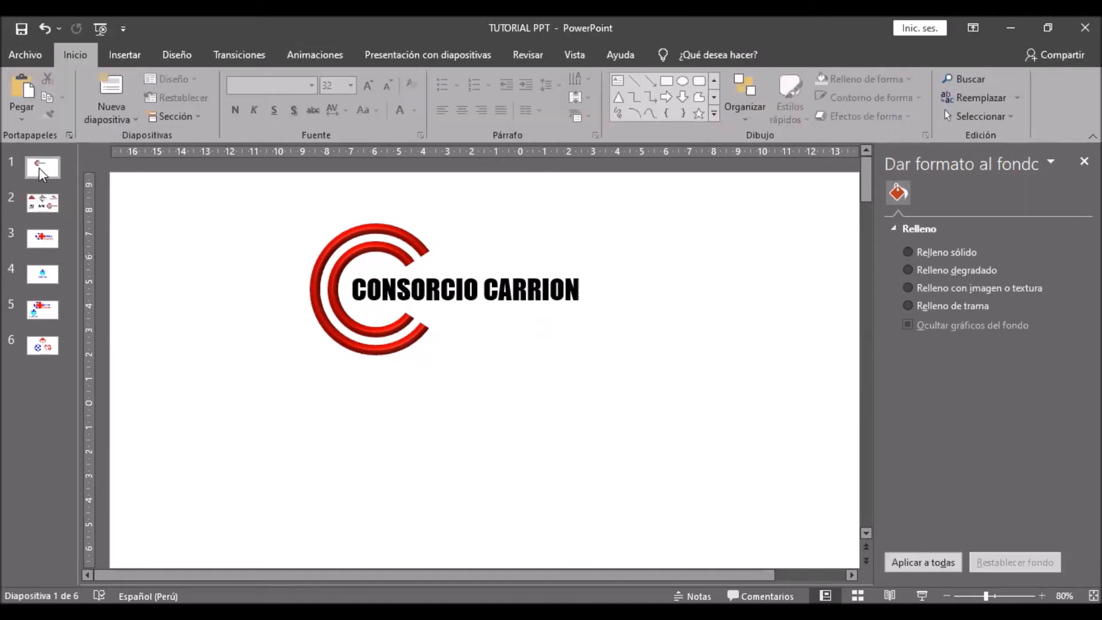
- Add a blank slide after slide 1 and insert a 2.54 cm diamond in its upper middle area
right_click(50, 167)
left_click(87, 264)
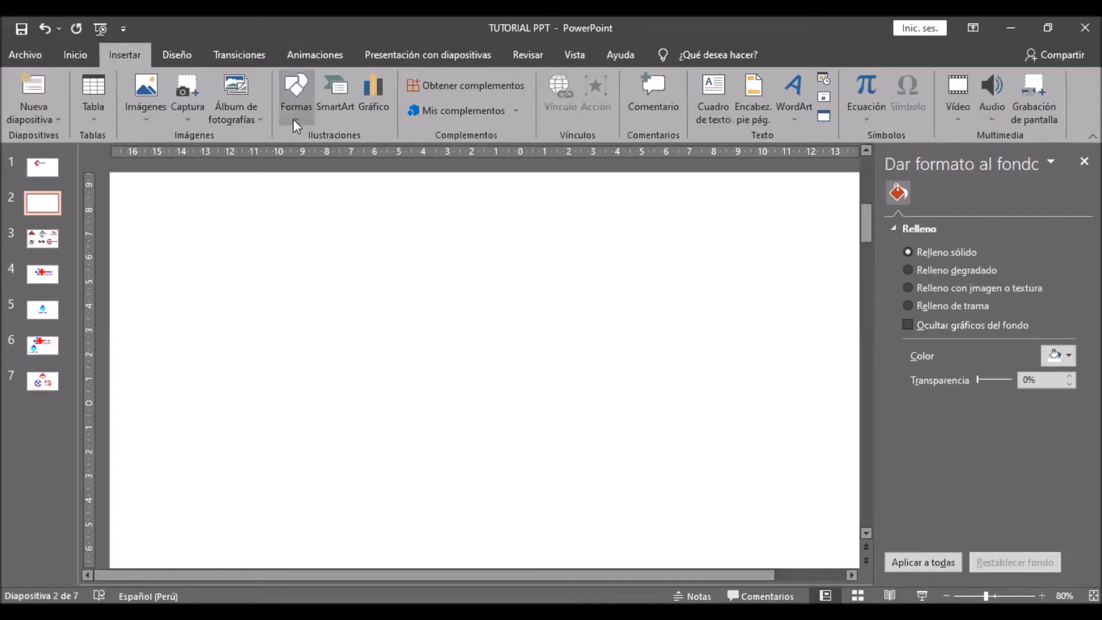
left_click(296, 95)
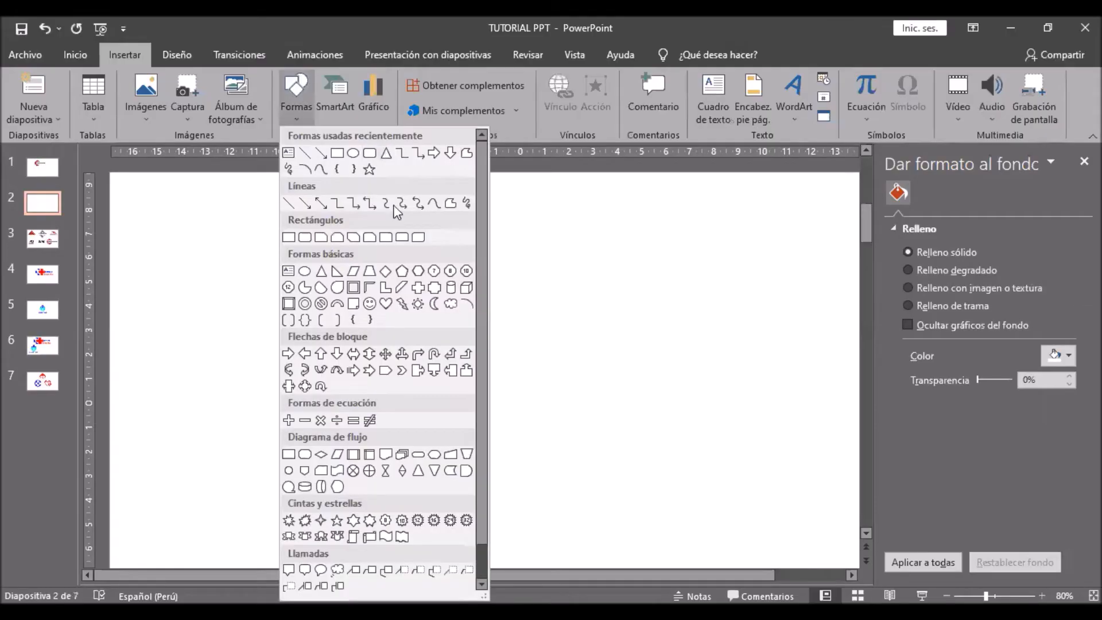
left_click(385, 270)
left_click(401, 269)
left_click_drag(434, 299, 464, 296)
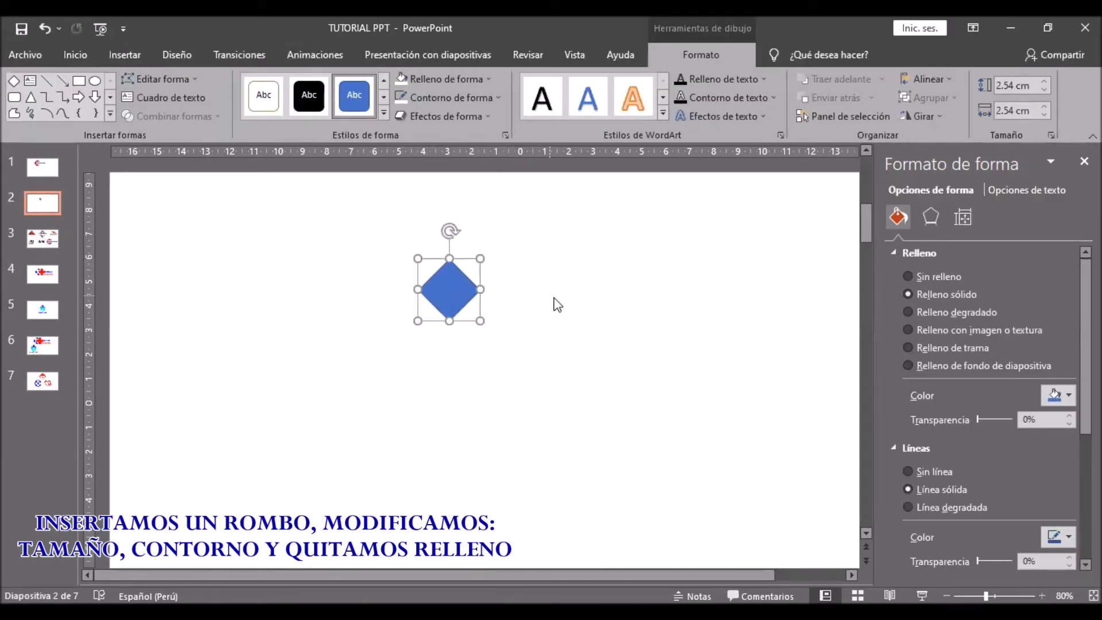
- Set the diamond's height and width to 5 cm and reposition it near the middle of the slide
left_click_drag(1048, 81, 1041, 107)
left_click_drag(459, 339, 466, 343)
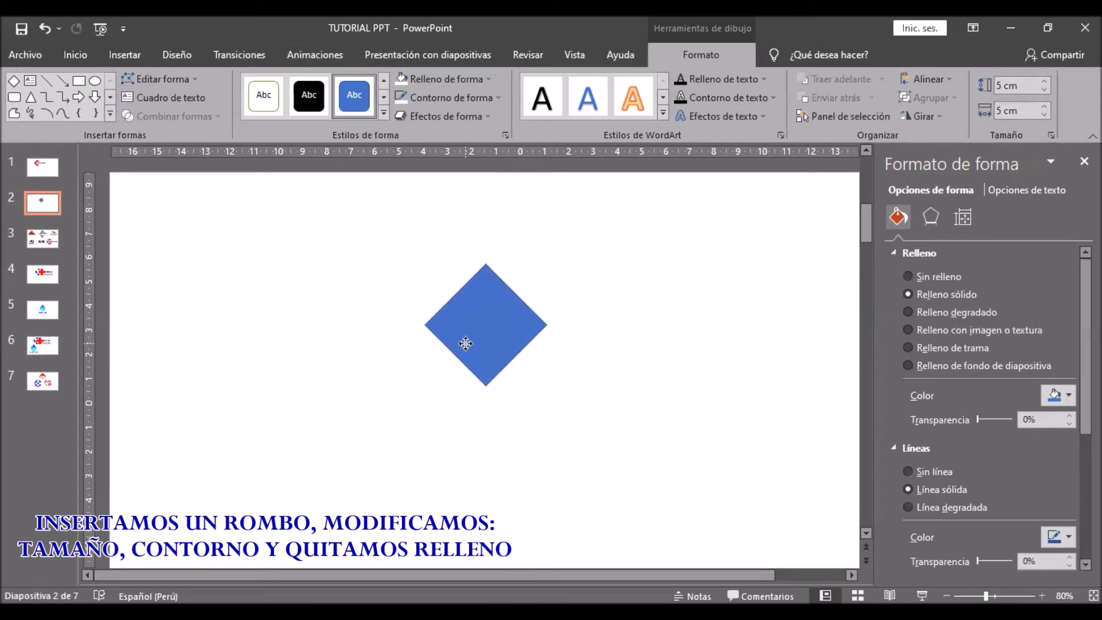
- Remove the diamond's fill and give it a black outline 6 pt wide
left_click(433, 80)
left_click(405, 256)
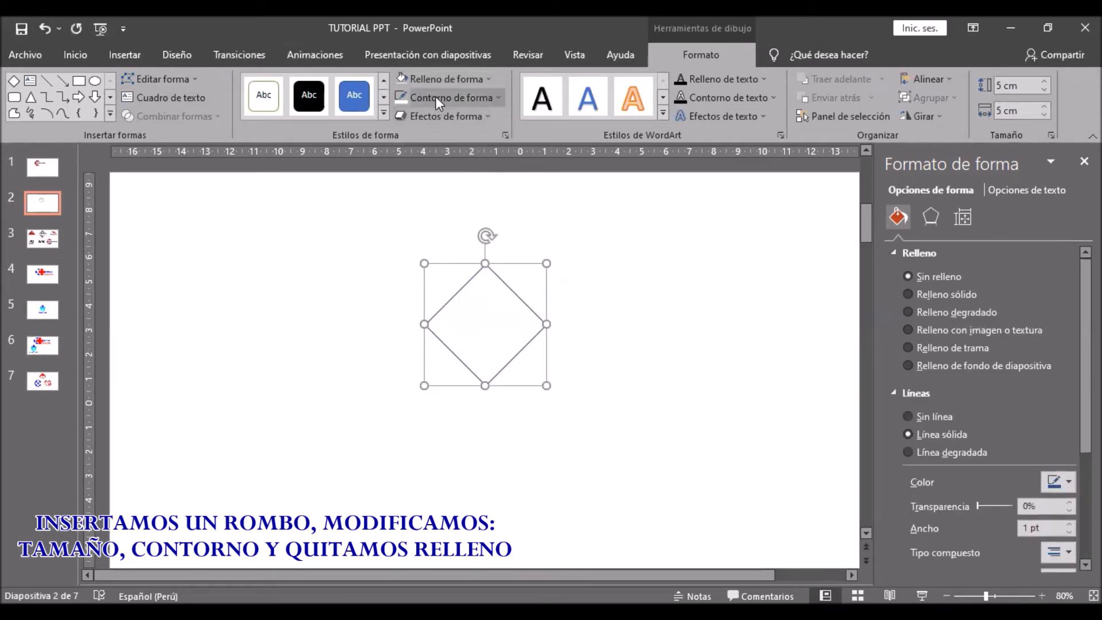
left_click(439, 97)
left_click(414, 133)
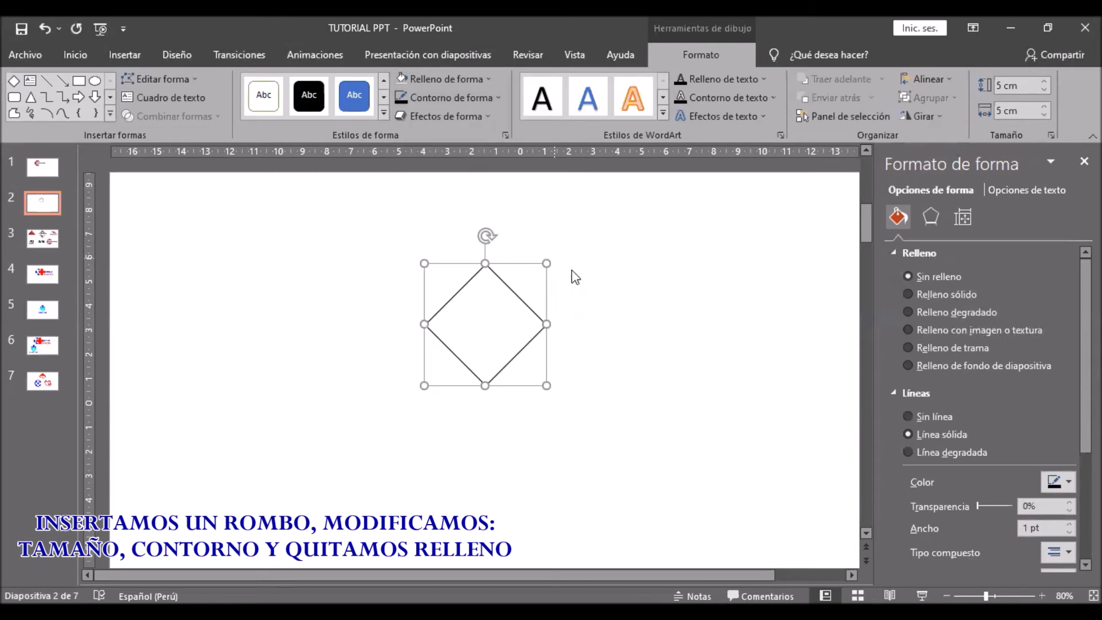
left_click(1070, 524)
left_click(1070, 524)
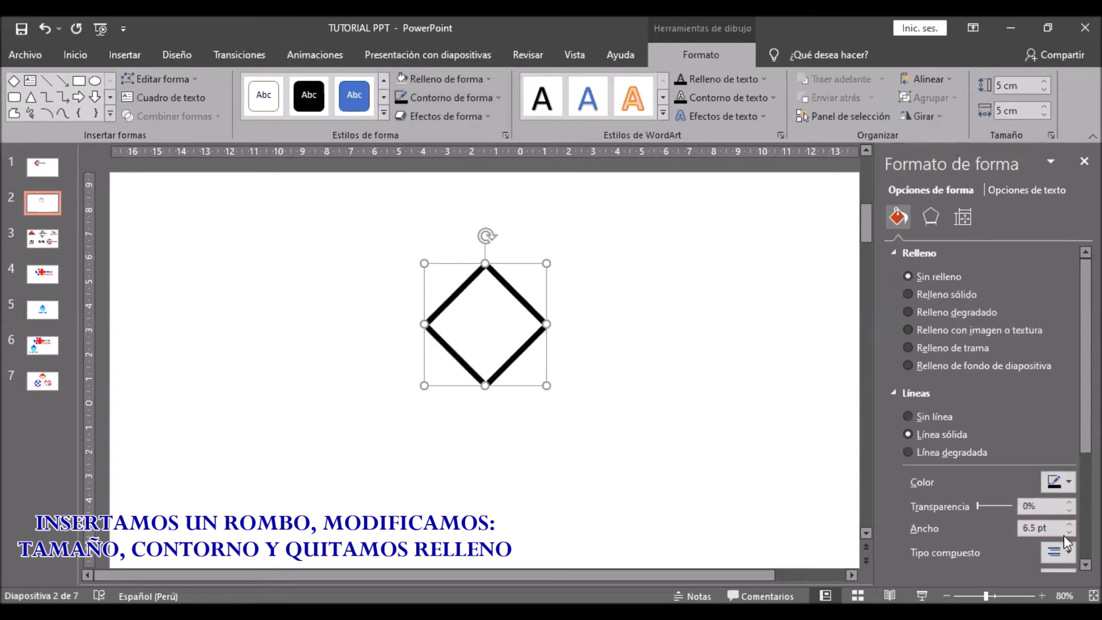
left_click(1067, 532)
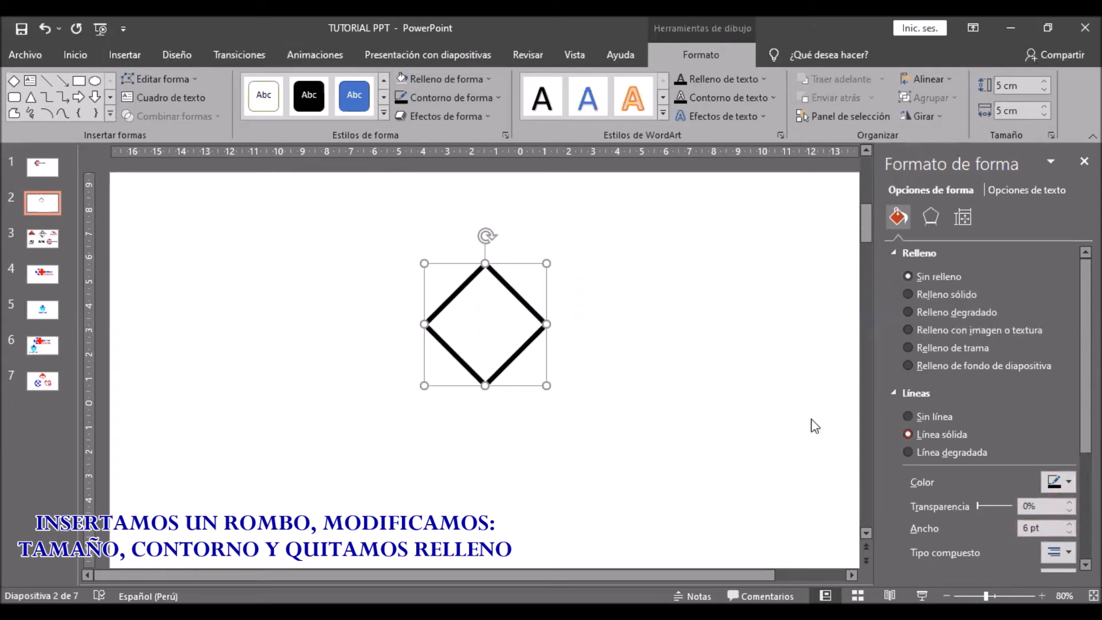
- Duplicate the outlined diamond, offset the copy beside the original, and set the copy's height and width to 6.5 cm
left_click(535, 344)
left_click(526, 303)
left_click(681, 54)
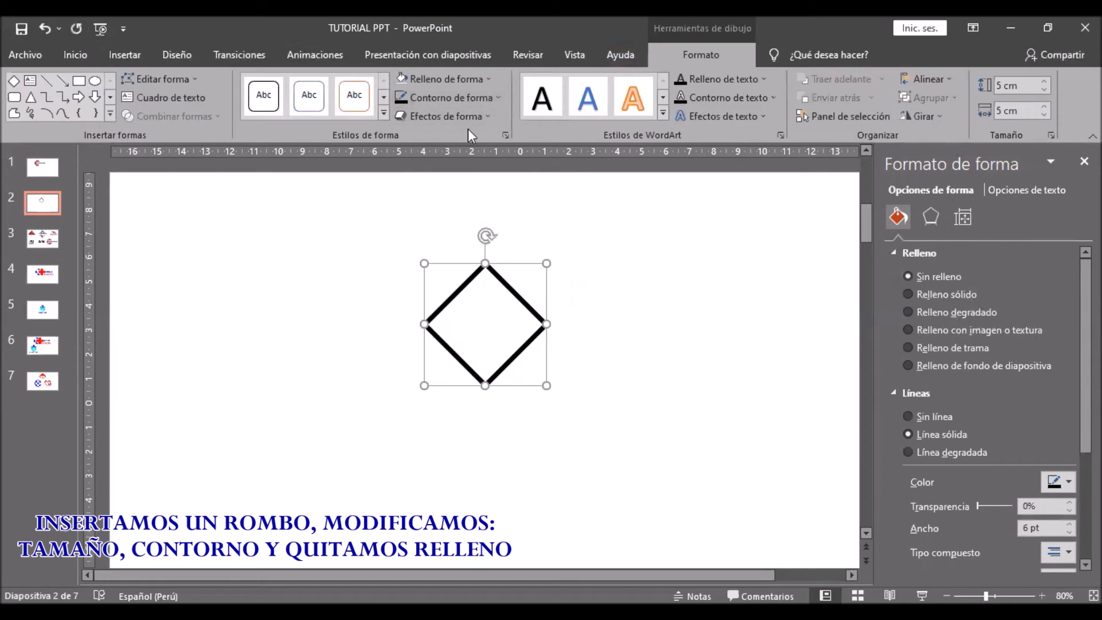
key("ctrl+c")
key("ctrl+v")
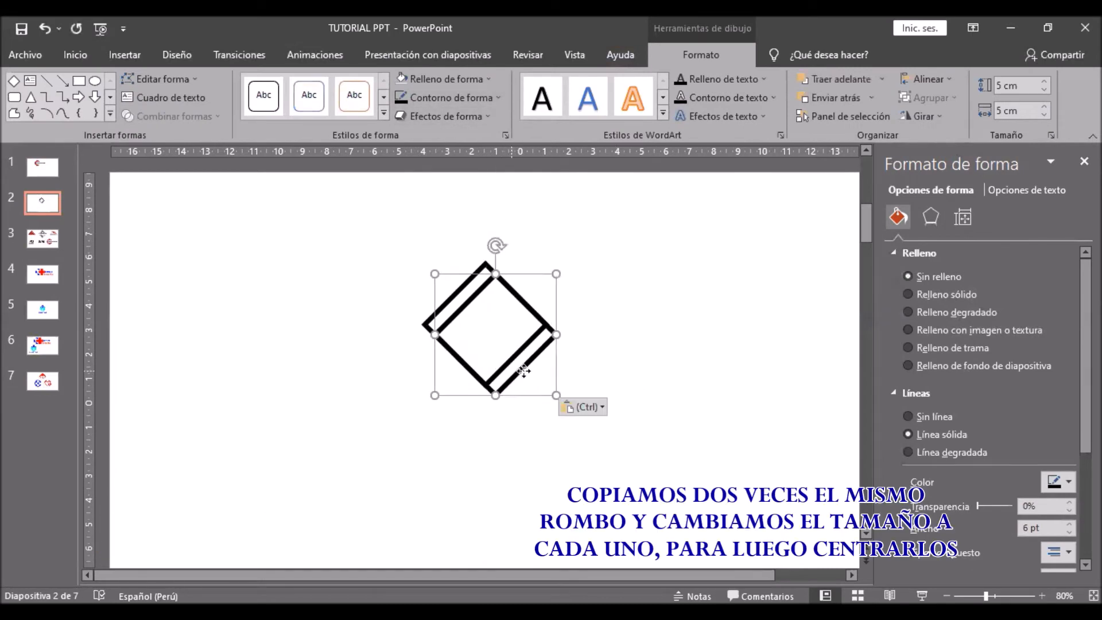
left_click_drag(524, 372, 587, 361)
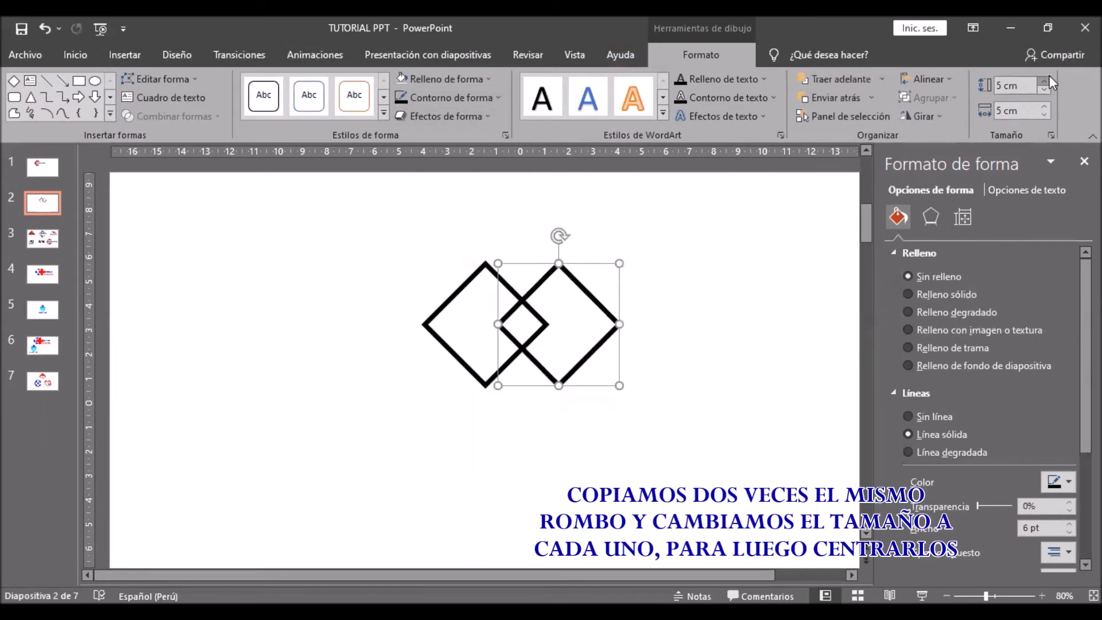
left_click_drag(1046, 81, 1045, 104)
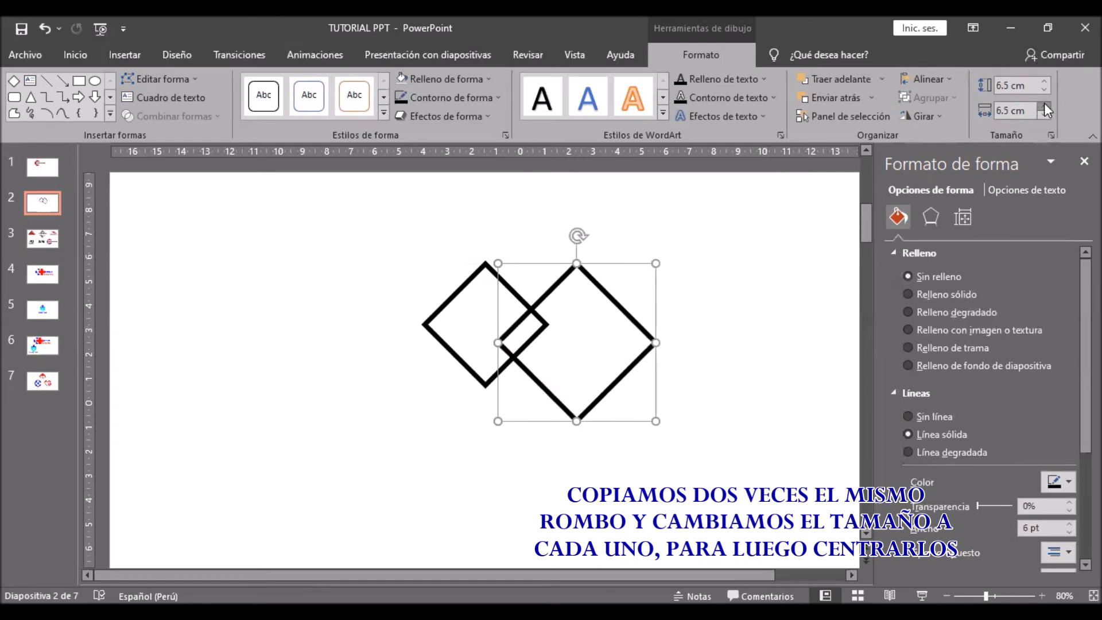
- Align the 6.5 cm diamond and the 5 cm diamond so that they share the same centre
left_click_drag(562, 412, 475, 411)
left_click(493, 366)
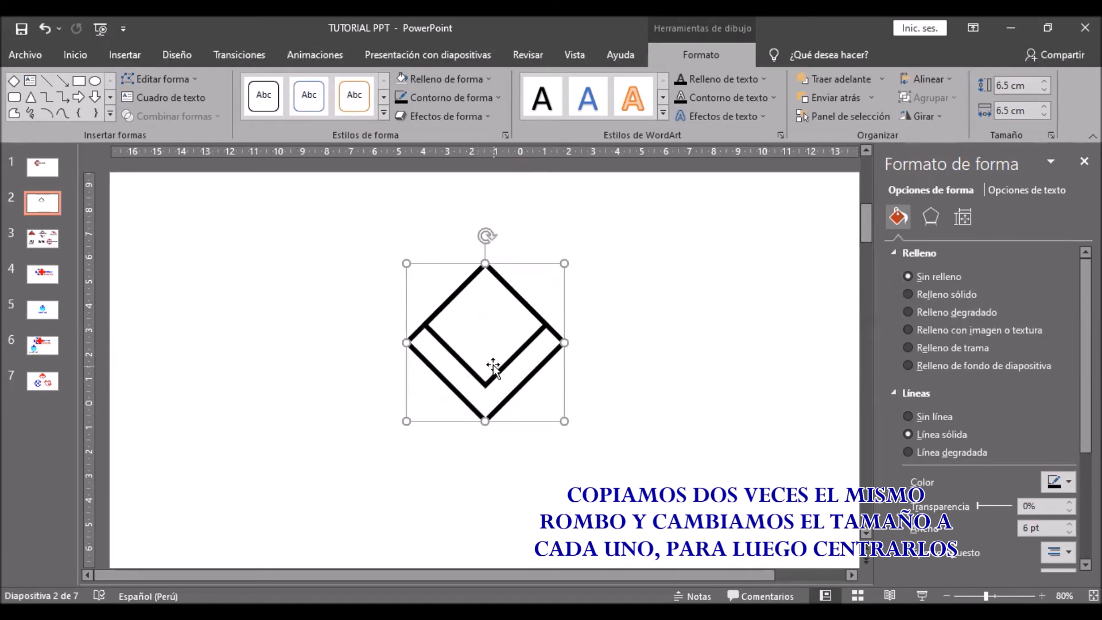
left_click_drag(493, 366, 492, 396)
mouse_move(412, 342)
left_mouse_down()
mouse_move(480, 363)
mouse_move(579, 348)
left_mouse_up()
left_click(369, 352)
- Paste a third diamond, 8 cm high and wide, and centre it around the other two
key("ctrl+v")
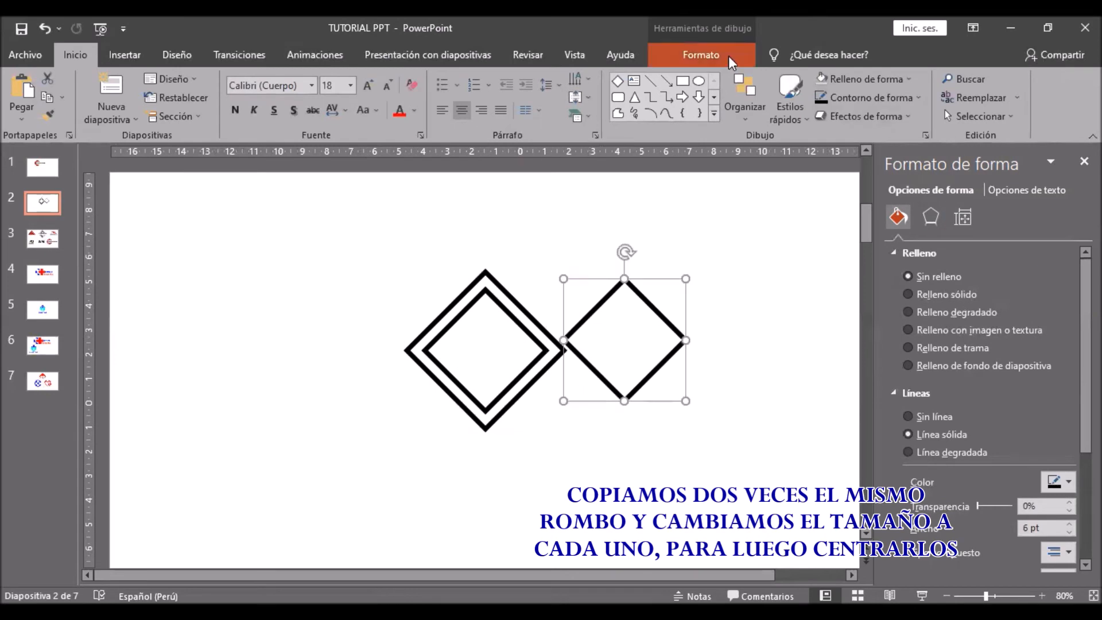
left_click(728, 56)
left_click(1040, 84)
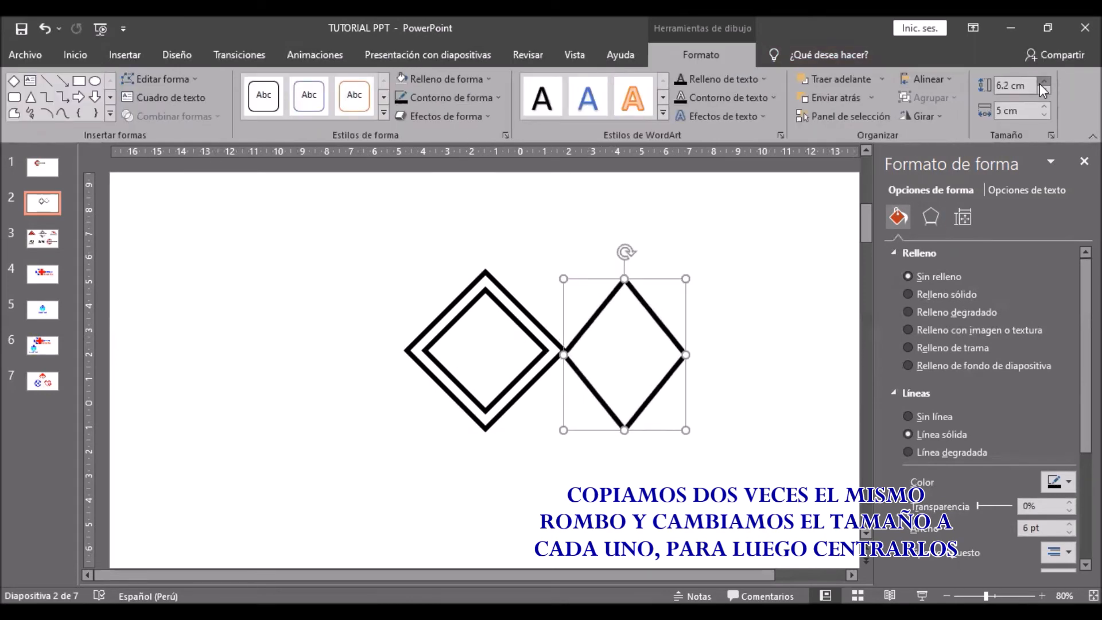
left_click(1039, 84)
left_click(1043, 104)
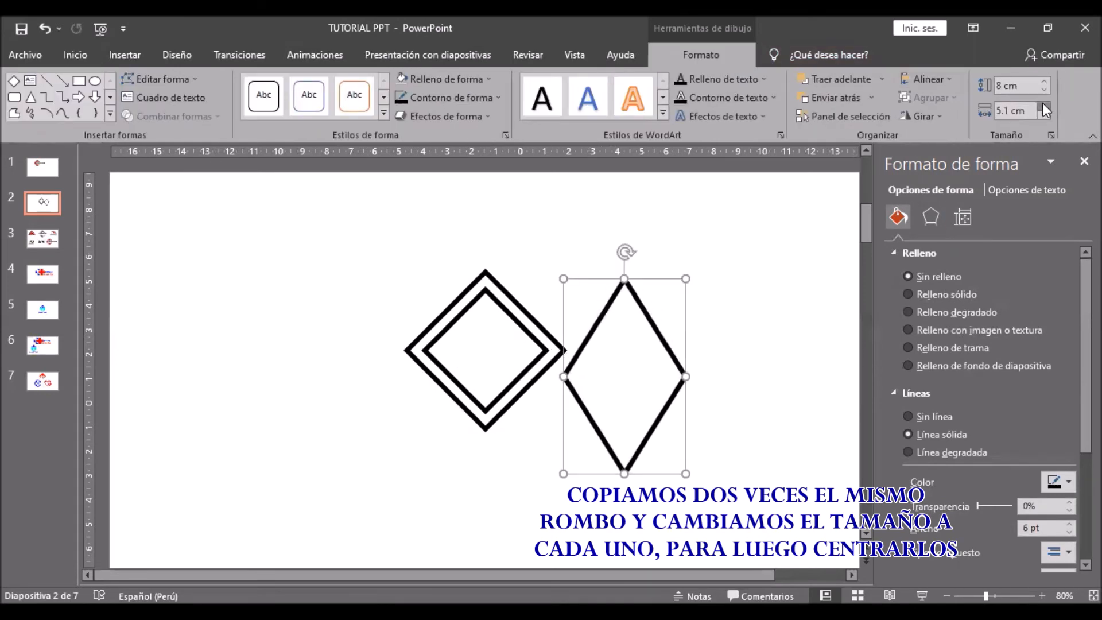
left_click(1043, 106)
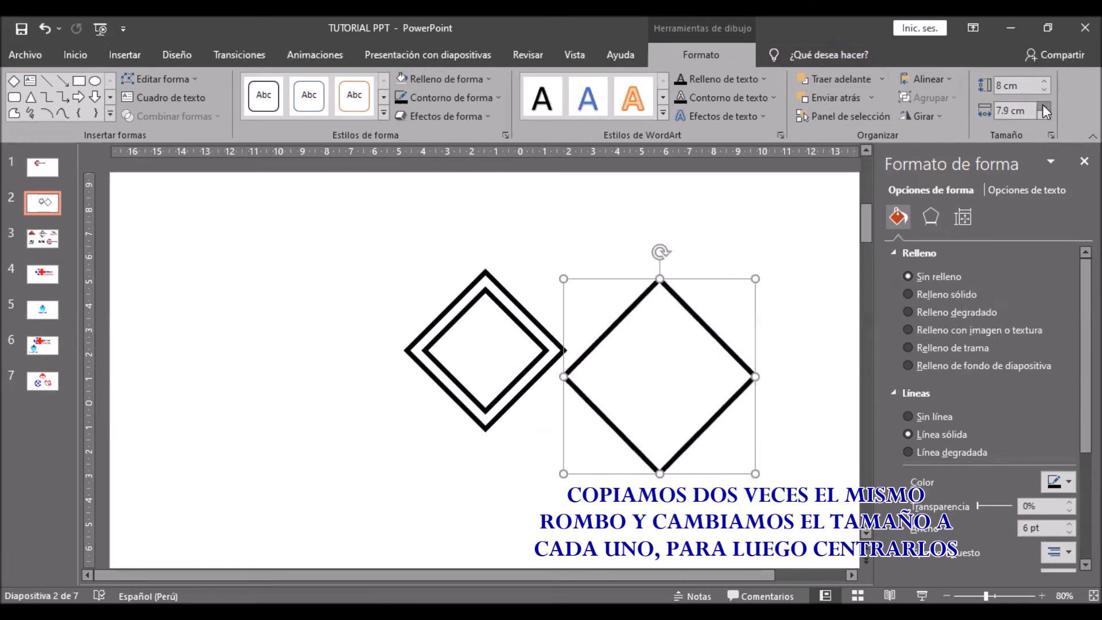
left_click_drag(622, 435, 446, 407)
left_click(380, 395)
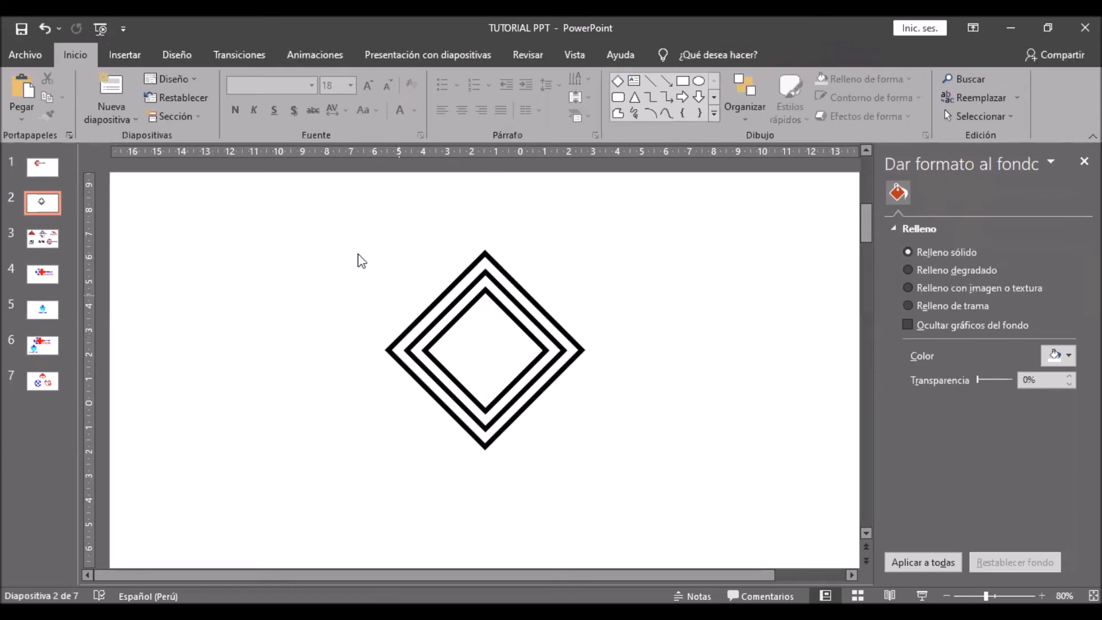
- Insert a text box across the middle of the diamonds with the text LA CONSTRUCTORA SA
left_click(124, 54)
left_click(296, 92)
left_click(306, 154)
left_click_drag(349, 326, 632, 386)
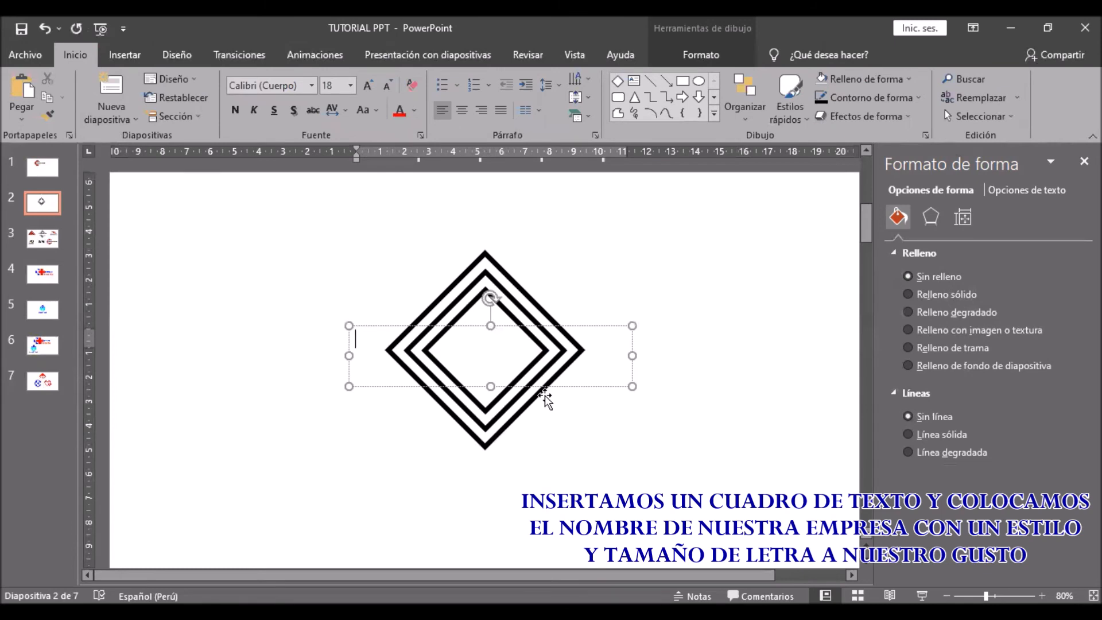
type("LA CO")
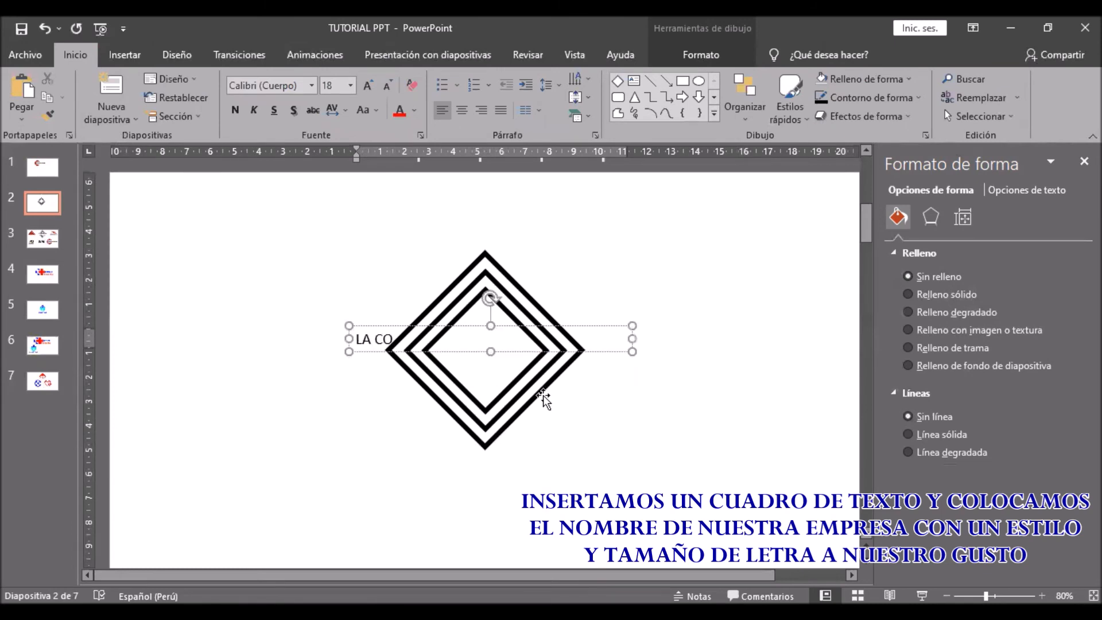
type("NSTRUCTORA SA")
- Format the company name in Impact at size 32 and centre it within its text box
left_click_drag(498, 340, 351, 341)
left_click(148, 55)
left_click(84, 56)
left_click(310, 85)
left_click(309, 133)
left_click(332, 86)
type("32")
key("Return")
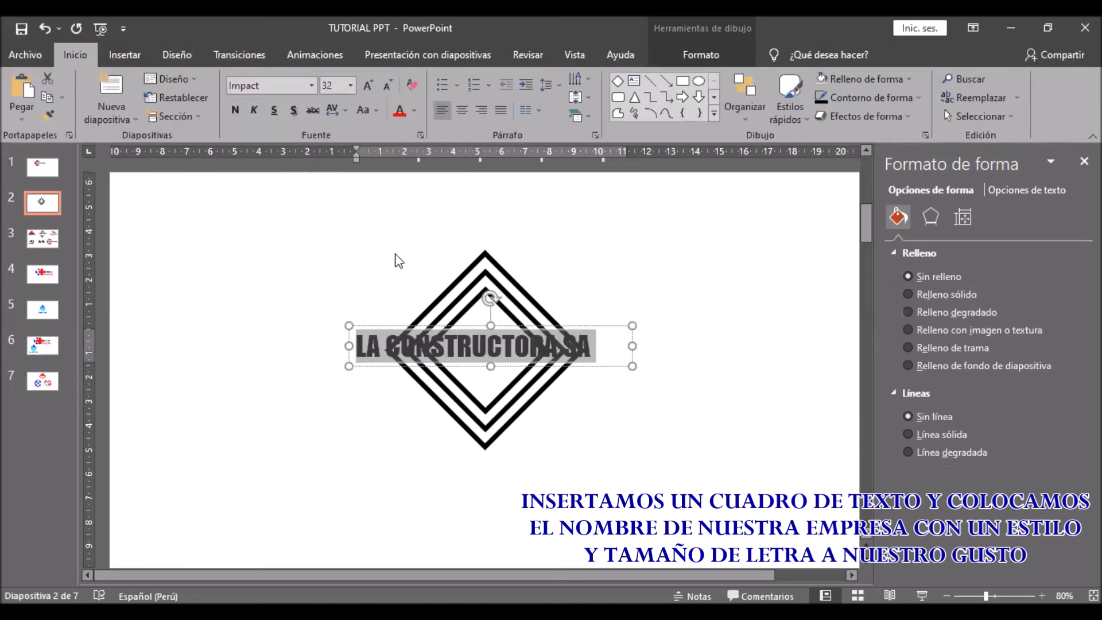
left_click(462, 110)
- Give the company name's text box a white fill and no outline so that it masks the diamond lines behind it
left_click(701, 55)
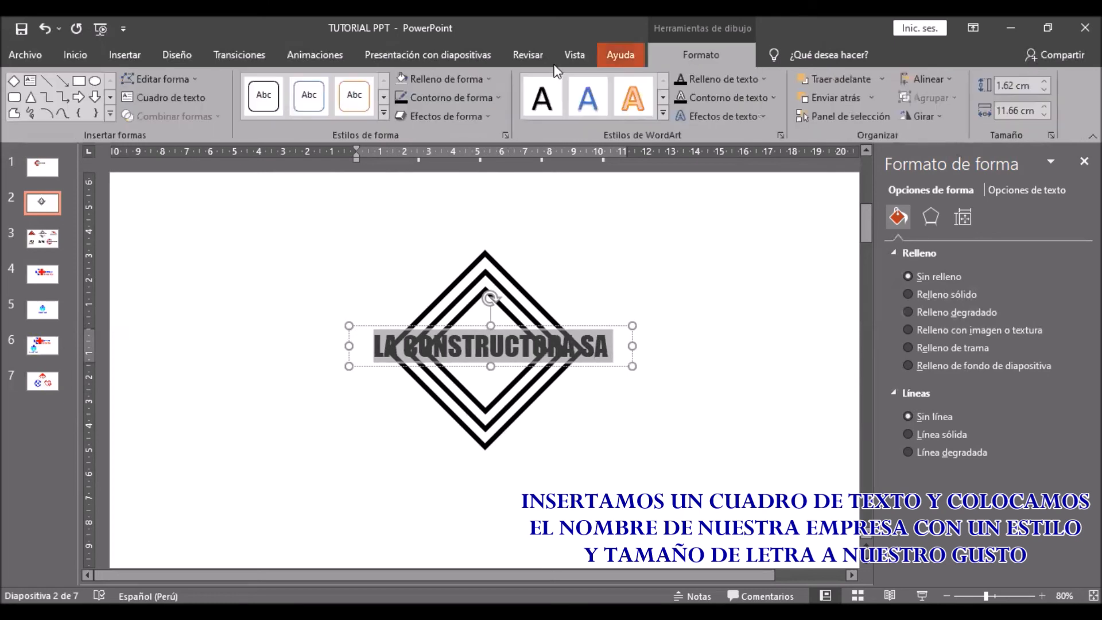
left_click(446, 78)
left_click(400, 115)
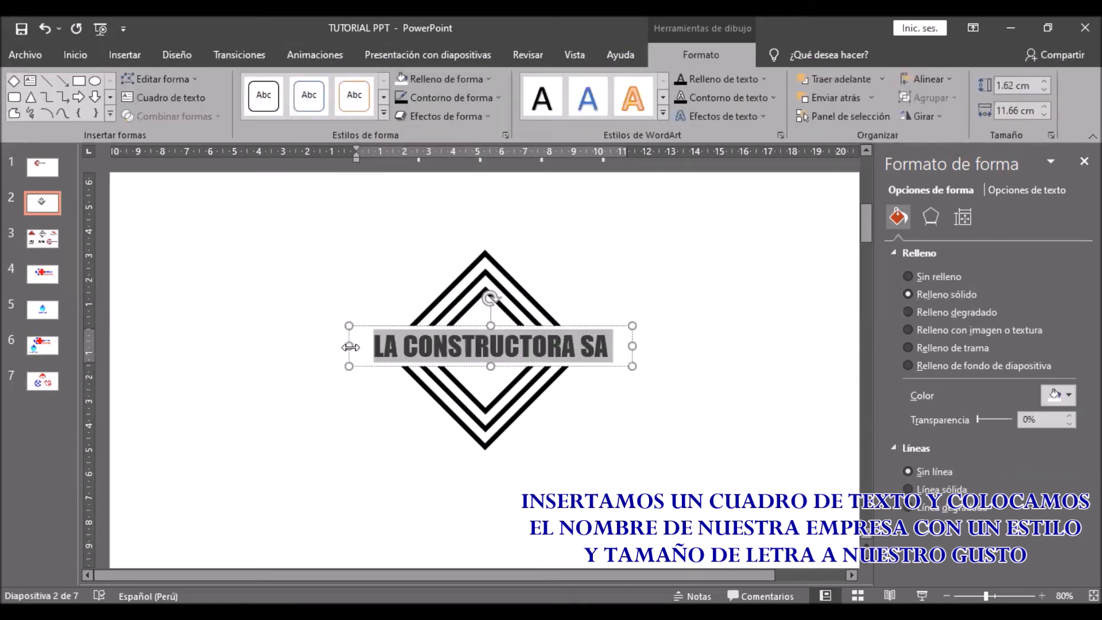
left_click(454, 98)
left_click(429, 276)
- Move the text box so that it is centred horizontally and vertically on the three diamonds
left_click(323, 287)
left_click(497, 366)
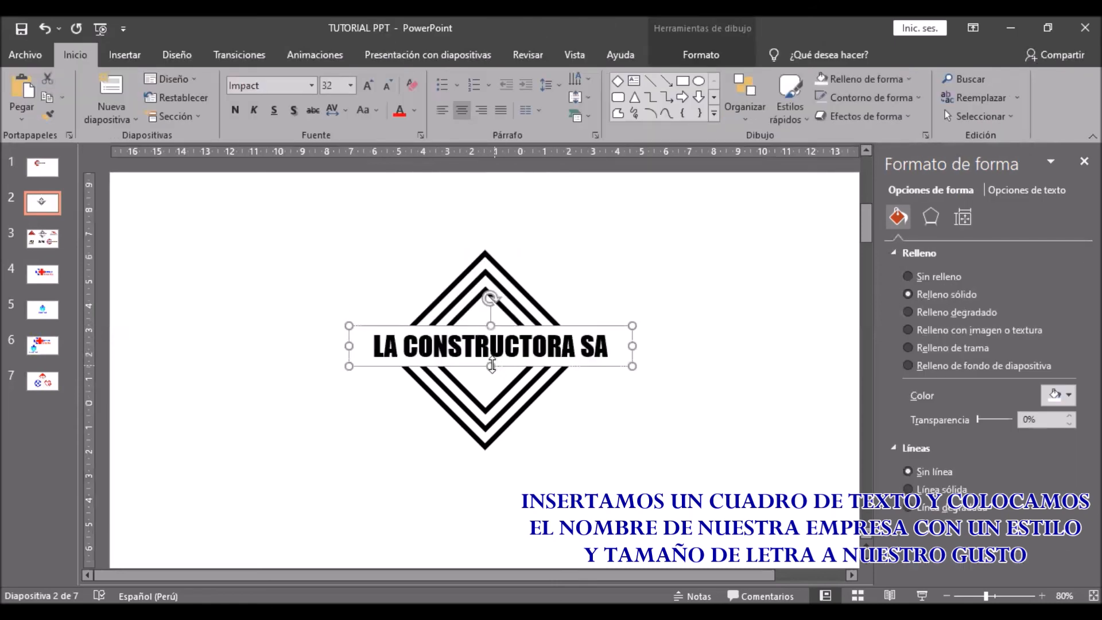
left_click_drag(478, 364, 472, 369)
left_click(573, 276)
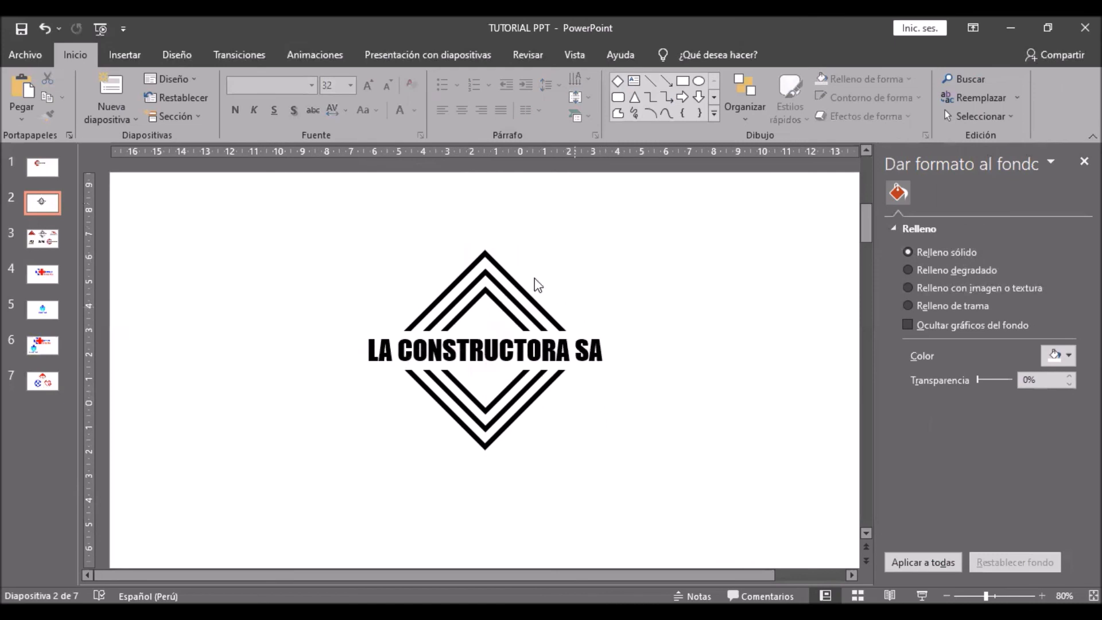
- Group the three diamonds and the text into one logo and shift it slightly right and up on the slide
left_click_drag(320, 214, 701, 504)
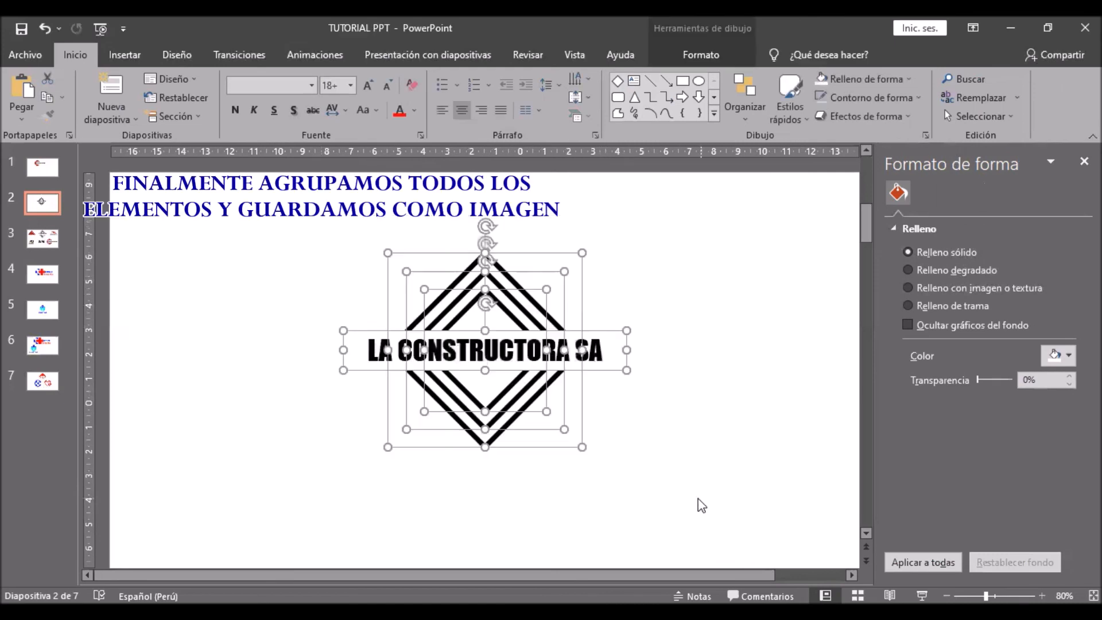
left_click(723, 56)
left_click(914, 100)
left_click(930, 116)
left_click(1085, 161)
left_click_drag(519, 295, 567, 303)
key("ctrl+z")
key("ctrl+z")
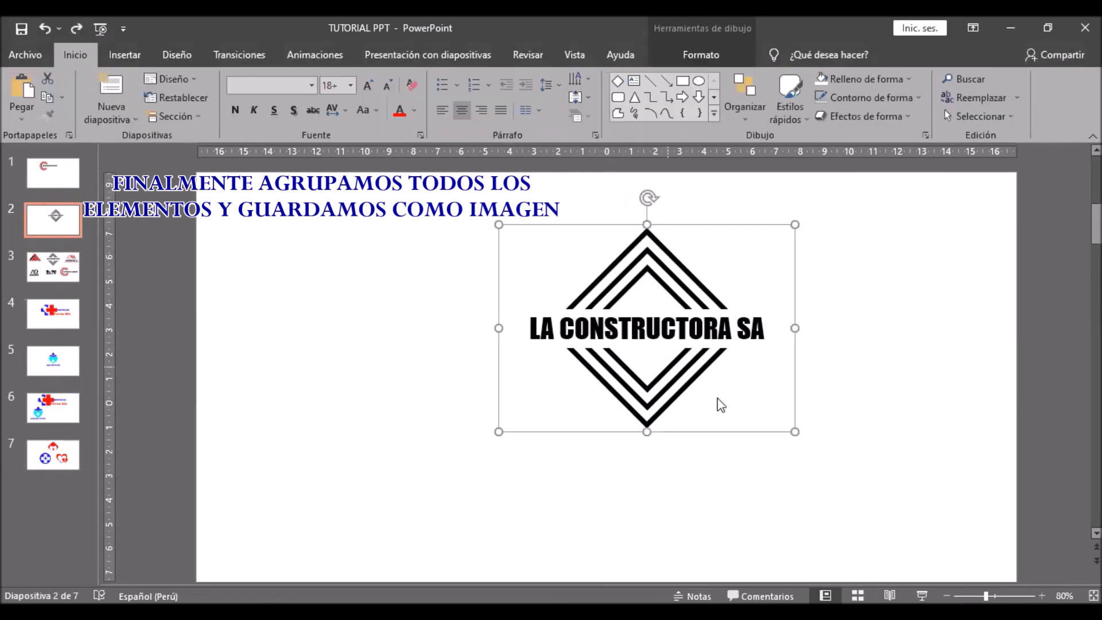
- Start saving the grouped LA CONSTRUCTORA SA logo as a picture
right_click(792, 428)
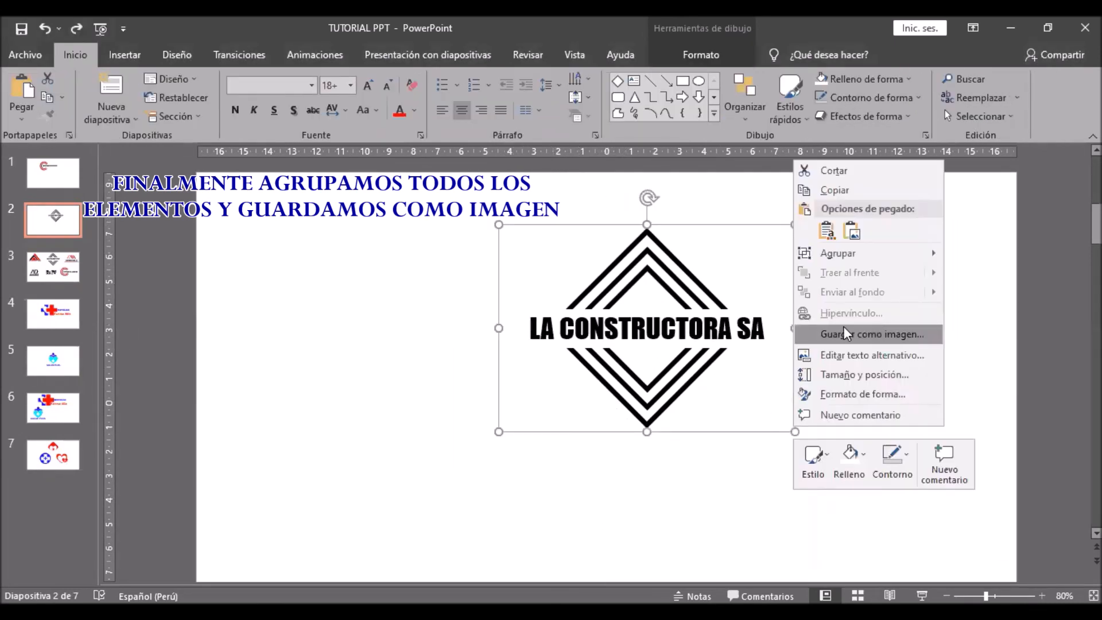
left_click(859, 336)
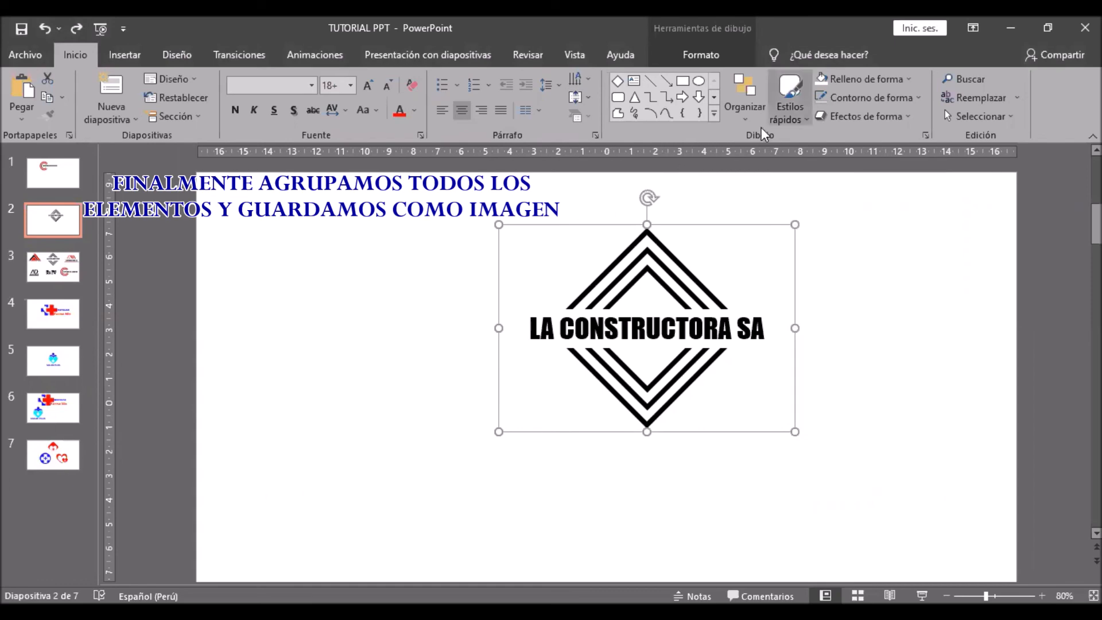